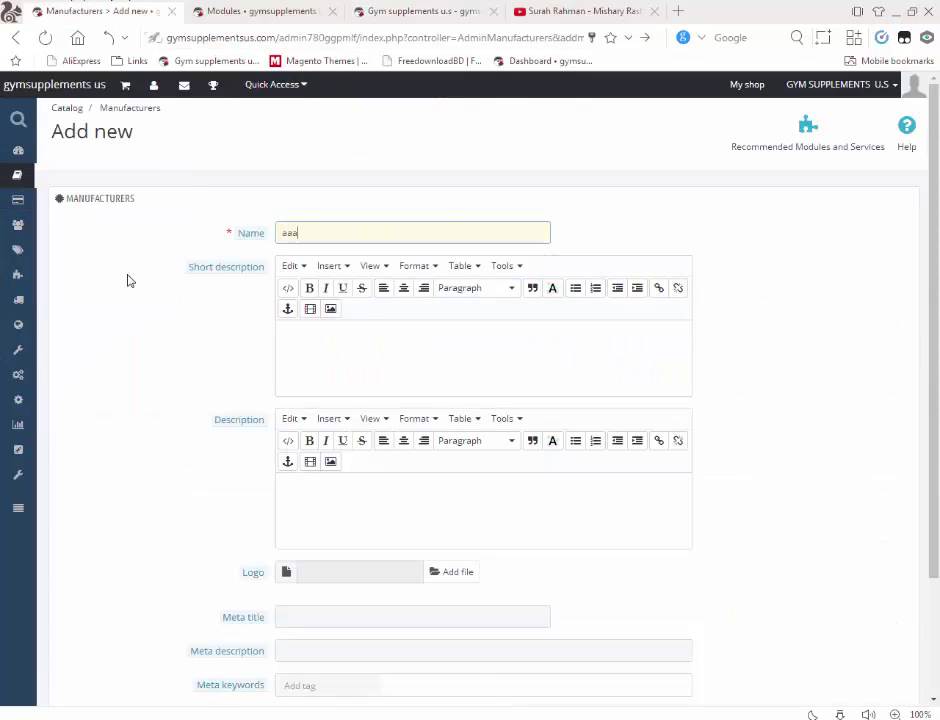
- Open the catalog's Manufacturers list and look over the existing manufacturers
{"action": "mouse_move", "coordinate": [18, 174]}
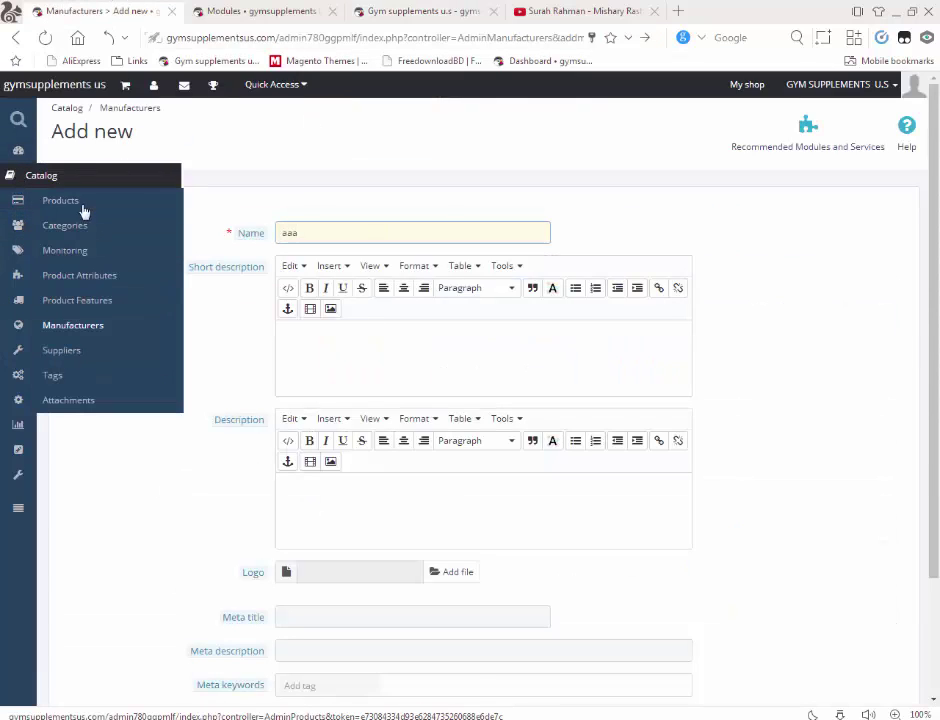
{"action": "left_click", "coordinate": [80, 326]}
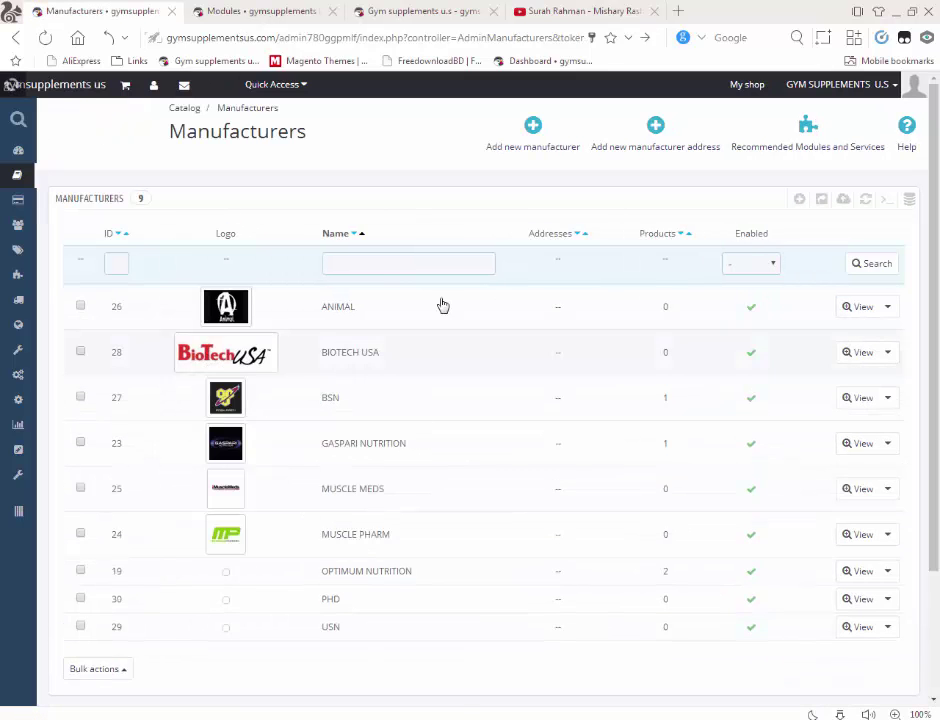
{"action": "scroll", "coordinate": [319, 581], "scroll_direction": "down", "scroll_amount": 3}
{"action": "scroll", "coordinate": [409, 579], "scroll_direction": "up", "scroll_amount": 2}
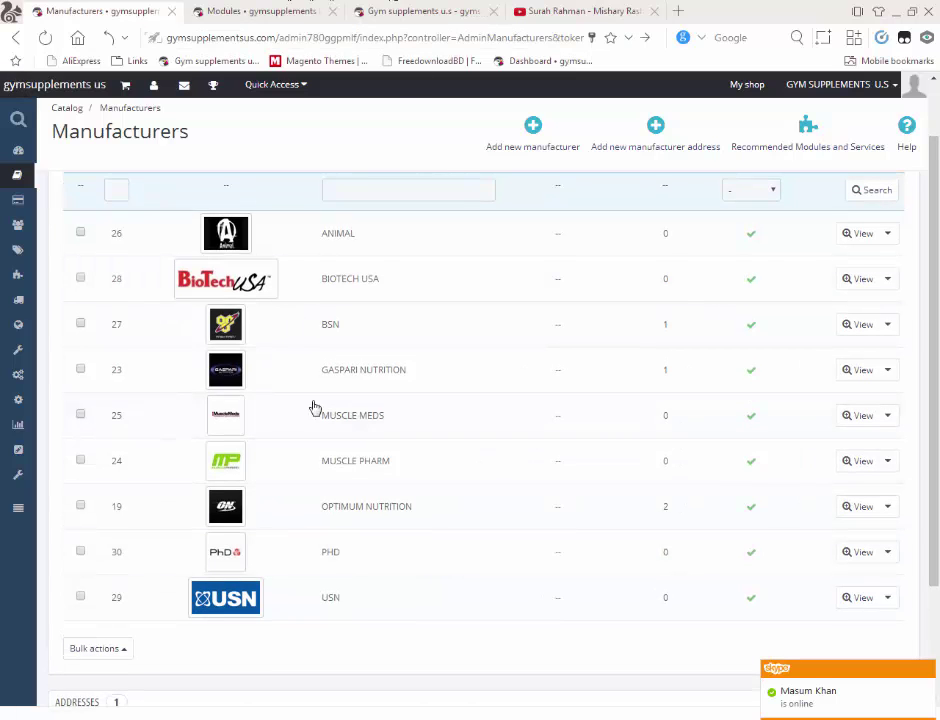
{"action": "scroll", "coordinate": [342, 531], "scroll_direction": "up", "scroll_amount": 1}
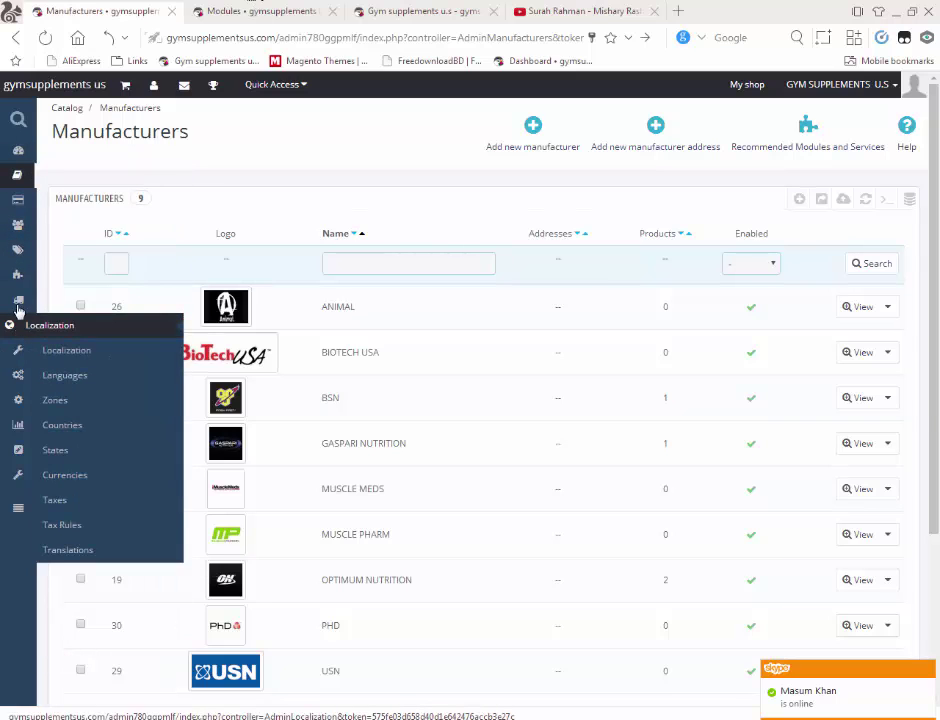
- In the browser tab showing the module configuration, open the full list of modules and search it for "sp menu"
{"action": "mouse_move", "coordinate": [12, 280]}
{"action": "left_click", "coordinate": [235, 11]}
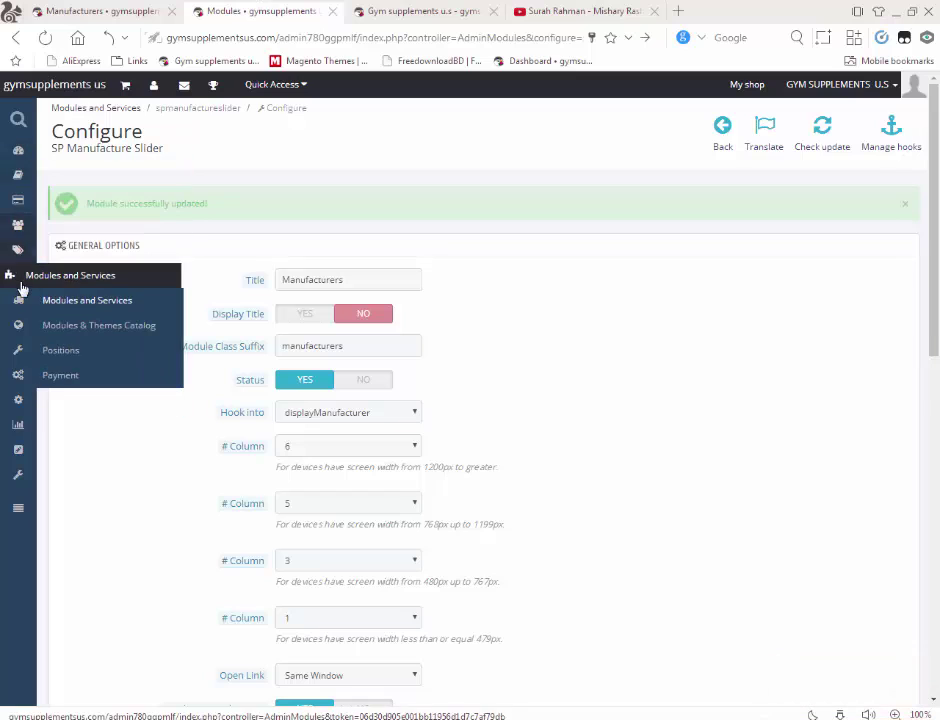
{"action": "left_click", "coordinate": [67, 303]}
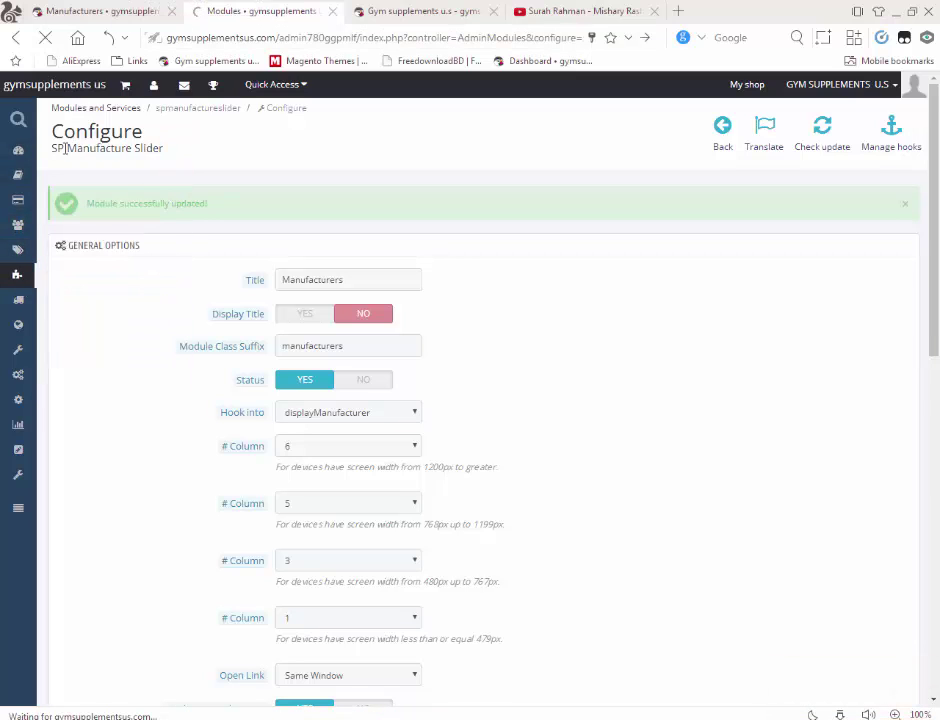
{"action": "left_click_drag", "start_coordinate": [100, 148], "coordinate": [153, 149]}
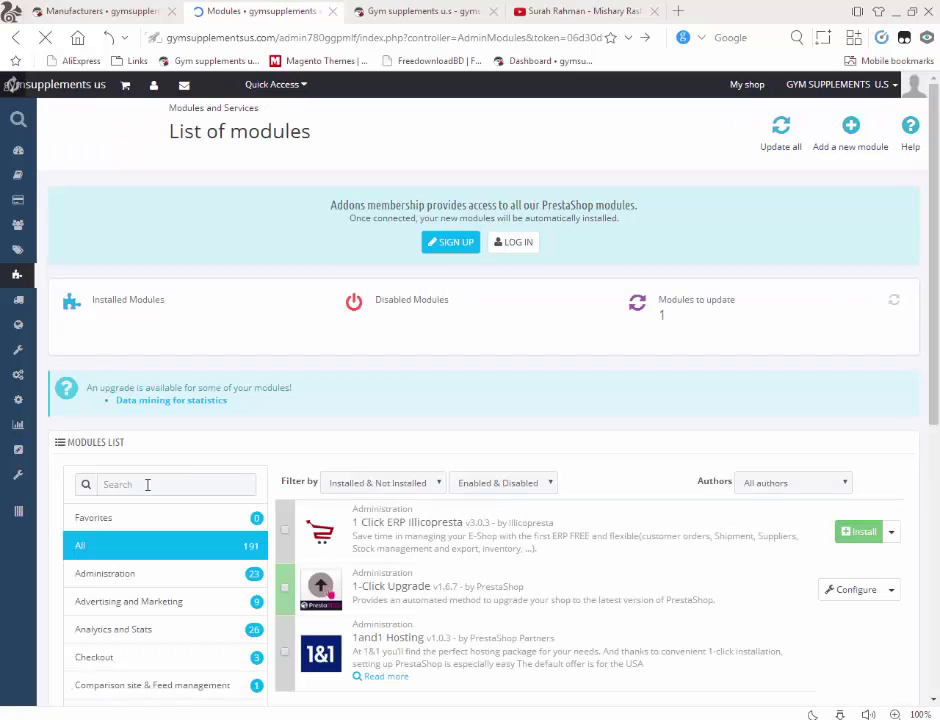
{"action": "left_click", "coordinate": [147, 484]}
{"action": "type", "text": "sp"}
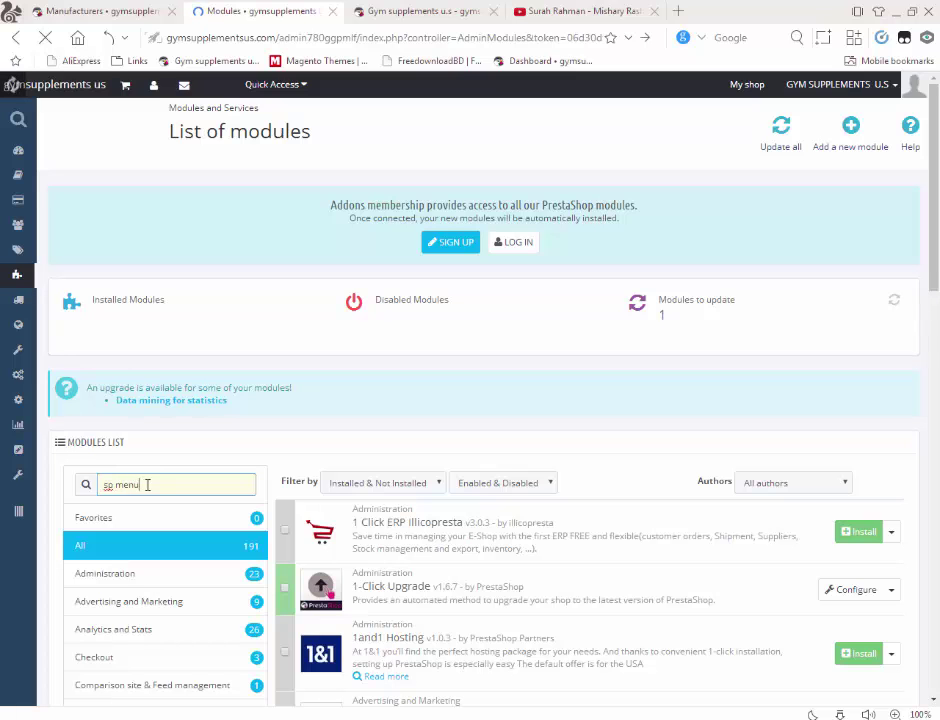
- Find SP Manufacture Slider in the module list and open its displayManufacturer item for editing
{"action": "scroll", "coordinate": [240, 470], "scroll_direction": "down", "scroll_amount": 20}
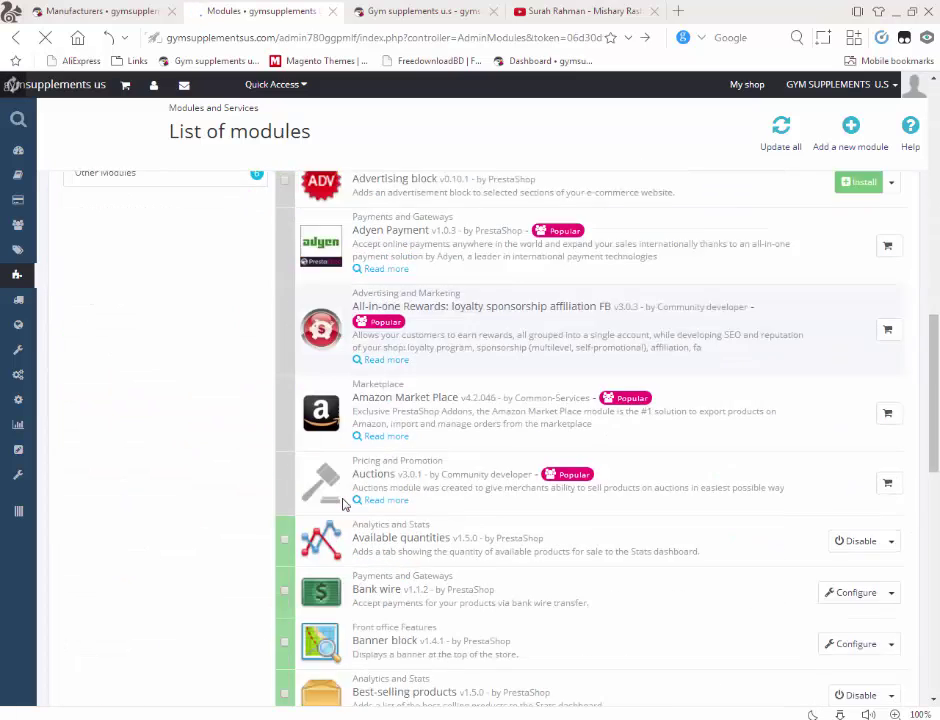
{"action": "scroll", "coordinate": [345, 503], "scroll_direction": "down", "scroll_amount": 15}
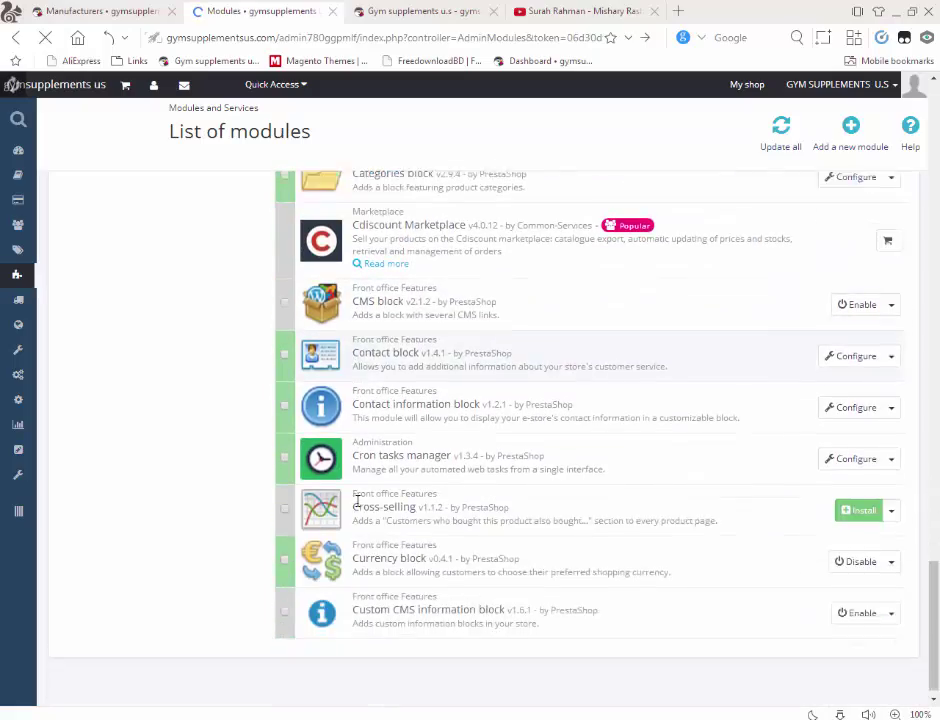
{"action": "scroll", "coordinate": [361, 503], "scroll_direction": "down", "scroll_amount": 15}
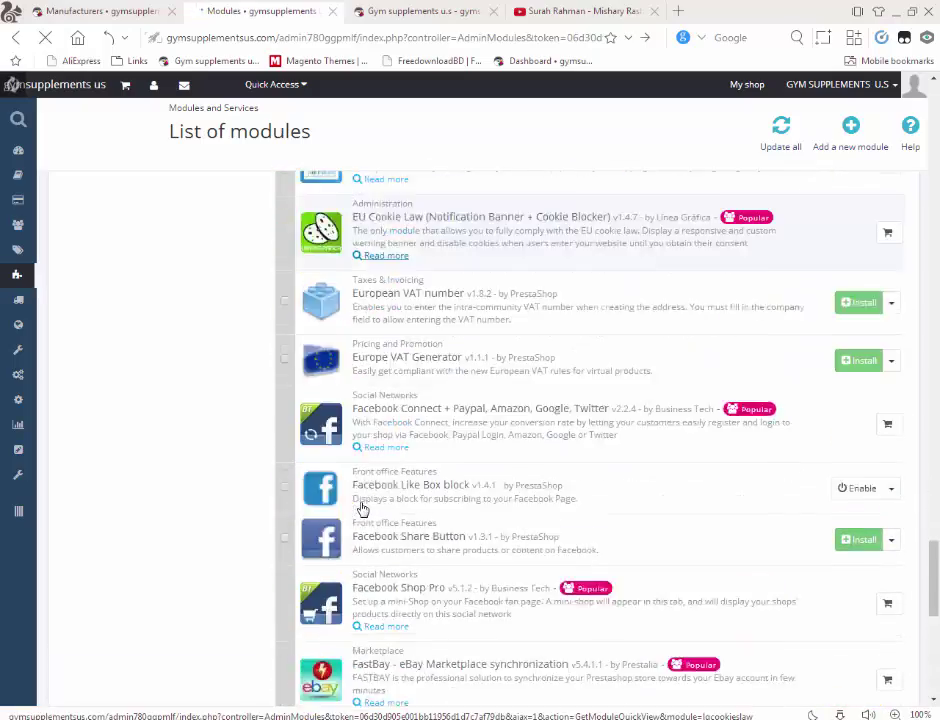
{"action": "scroll", "coordinate": [362, 508], "scroll_direction": "down", "scroll_amount": 15}
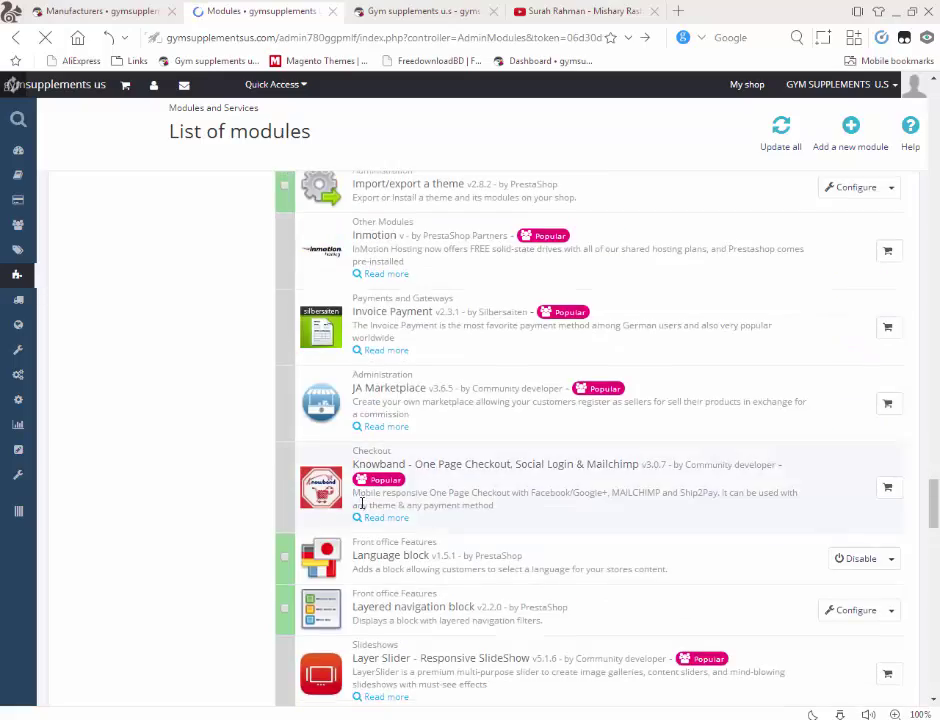
{"action": "scroll", "coordinate": [362, 507], "scroll_direction": "down", "scroll_amount": 15}
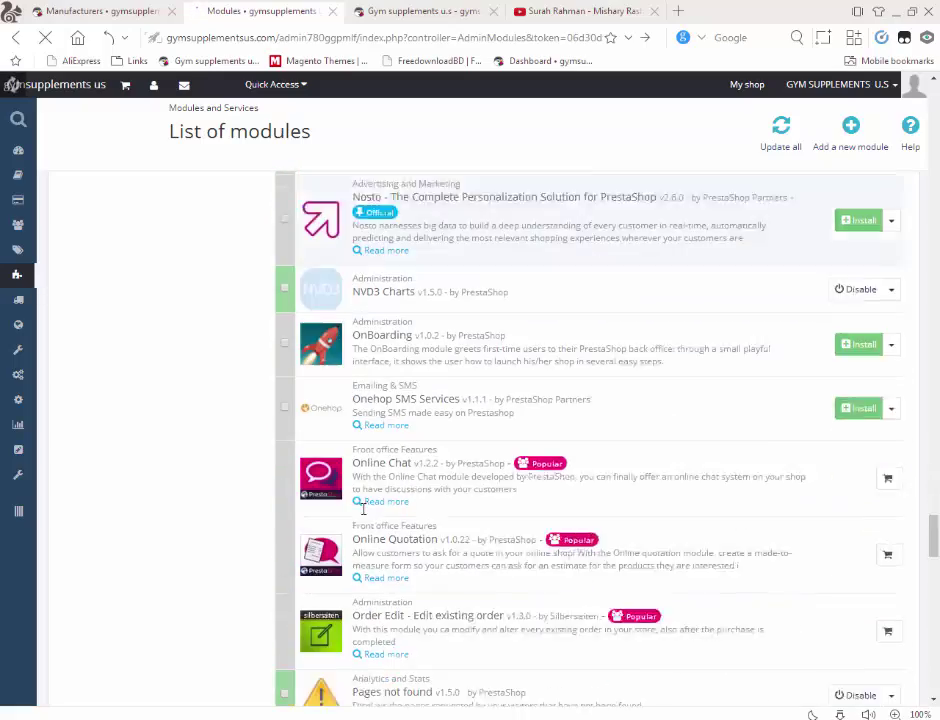
{"action": "scroll", "coordinate": [363, 510], "scroll_direction": "down", "scroll_amount": 15}
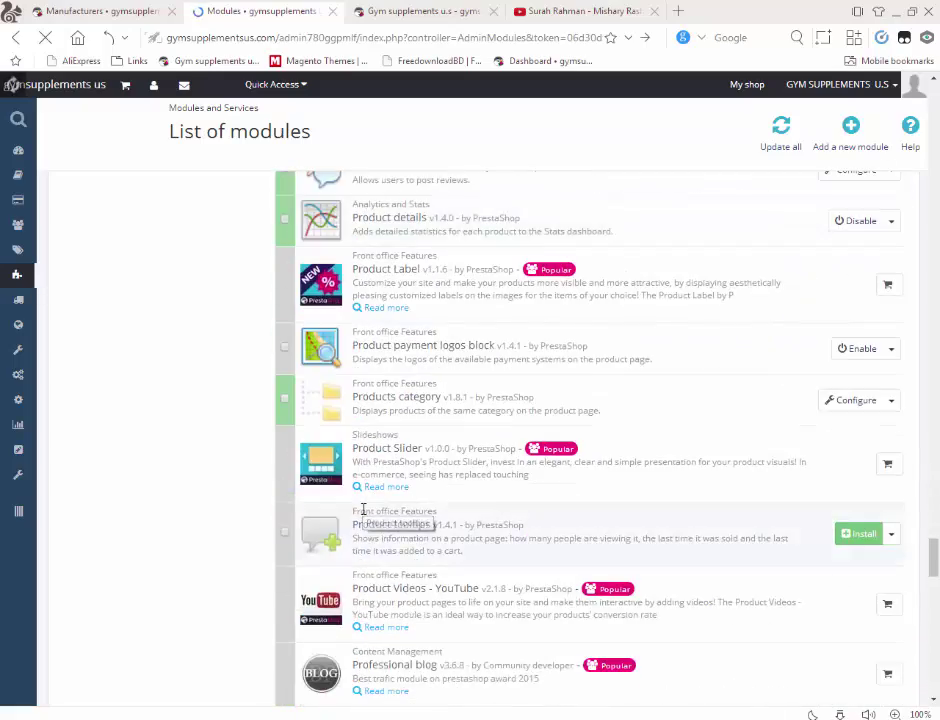
{"action": "scroll", "coordinate": [363, 512], "scroll_direction": "down", "scroll_amount": 15}
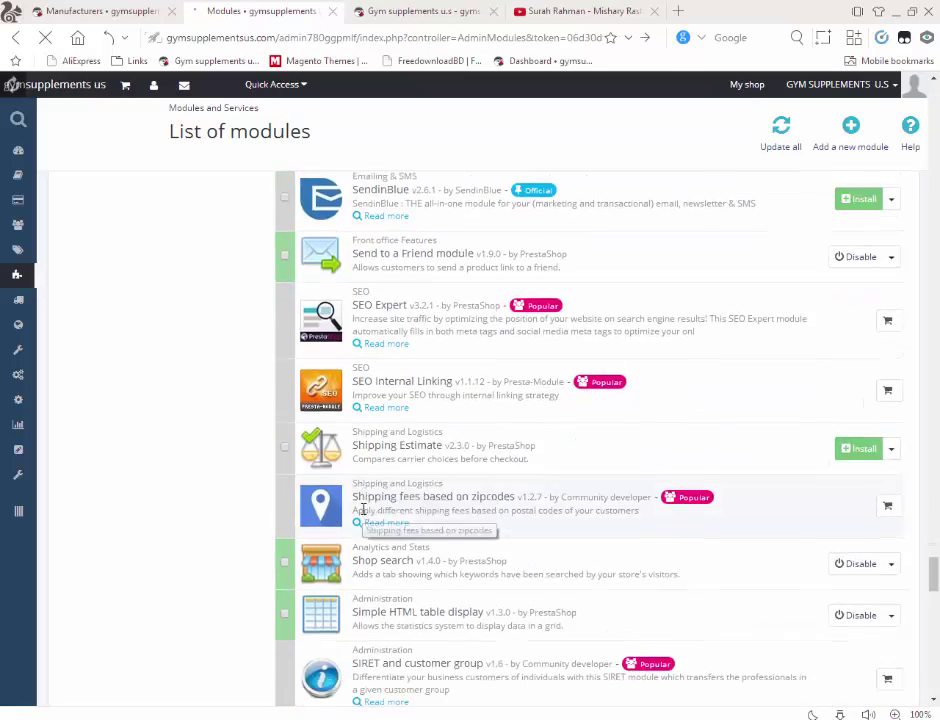
{"action": "scroll", "coordinate": [363, 512], "scroll_direction": "down", "scroll_amount": 5}
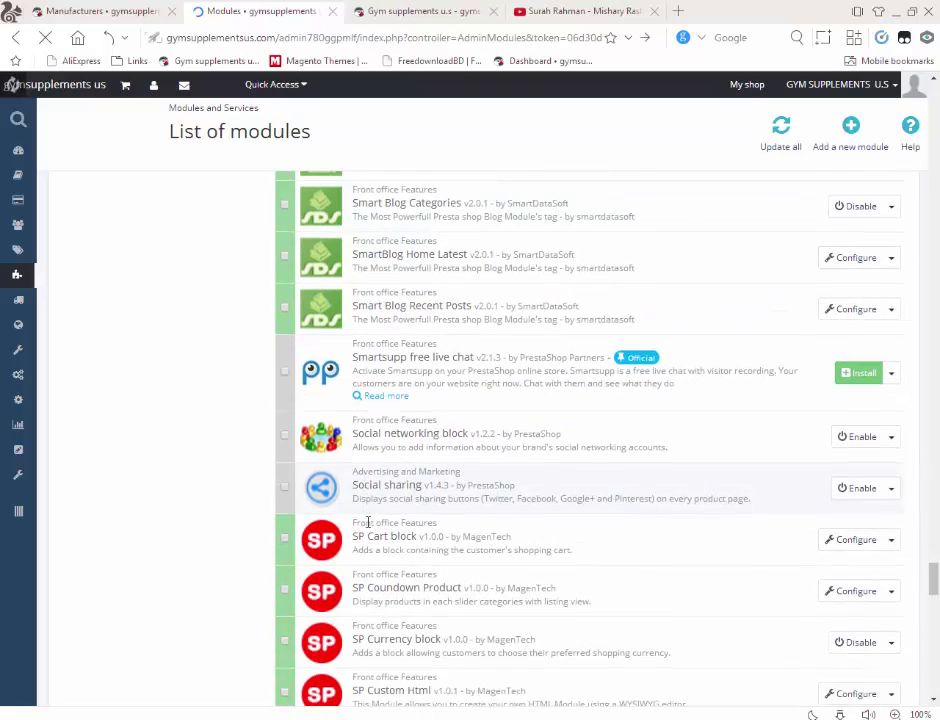
{"action": "scroll", "coordinate": [446, 545], "scroll_direction": "down", "scroll_amount": 5}
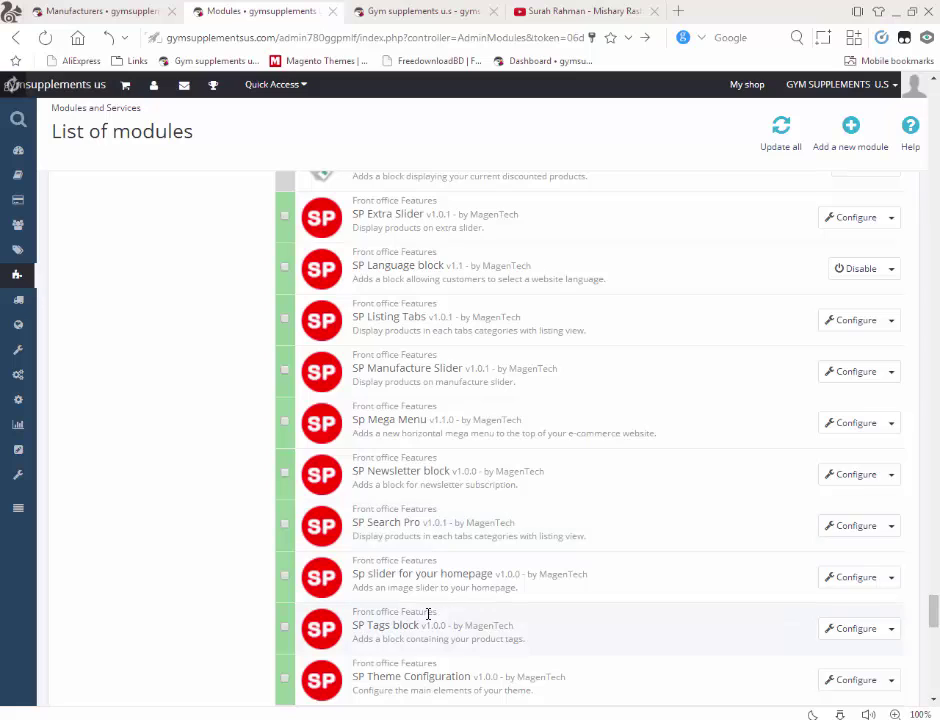
{"action": "scroll", "coordinate": [428, 614], "scroll_direction": "down", "scroll_amount": 3}
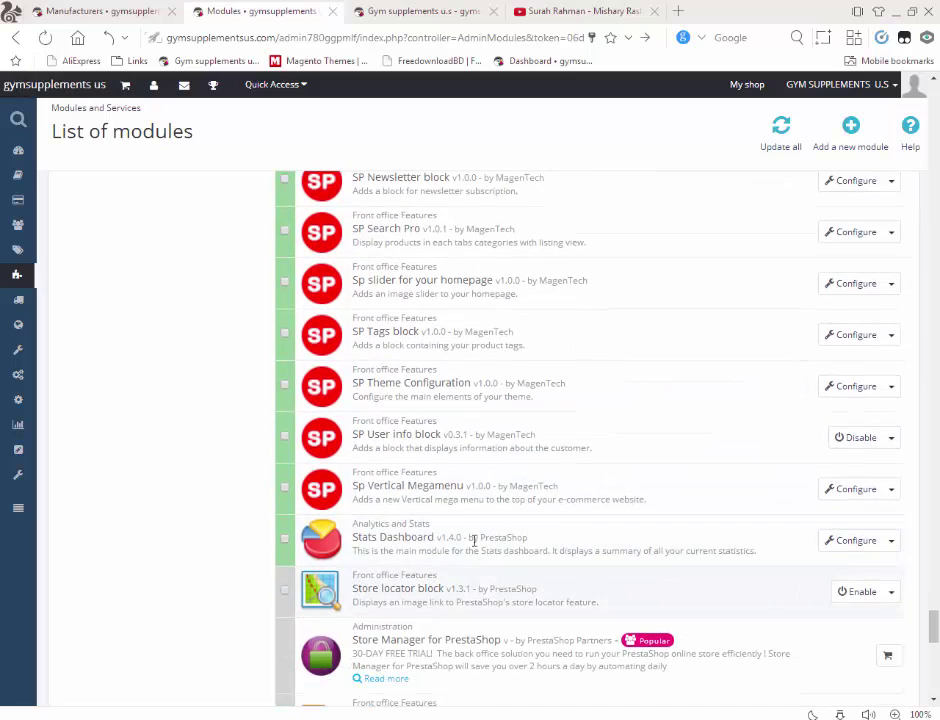
{"action": "scroll", "coordinate": [399, 474], "scroll_direction": "up", "scroll_amount": 2}
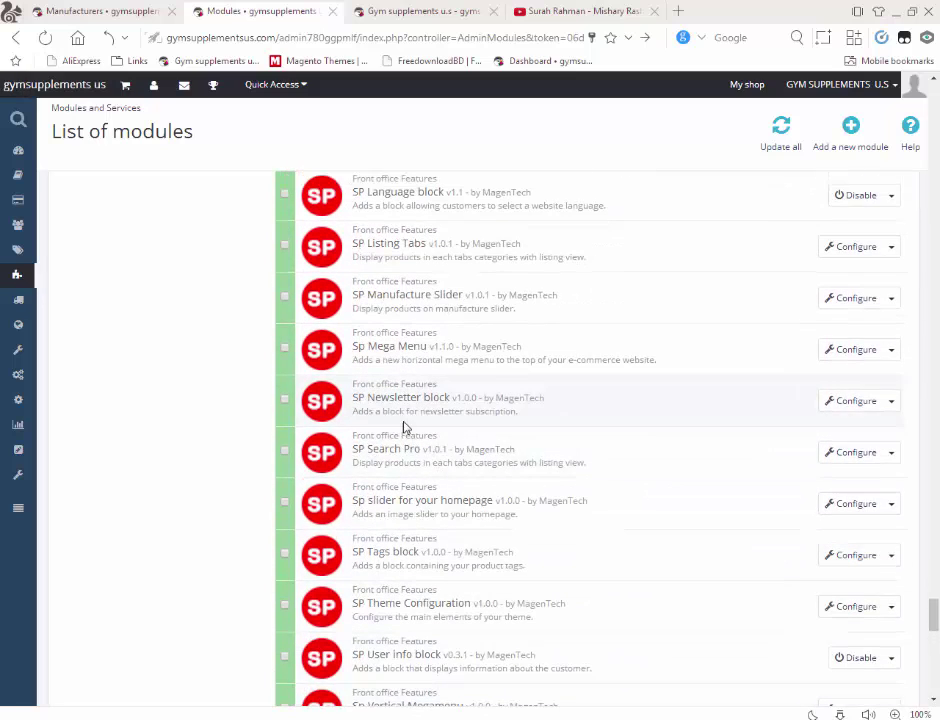
{"action": "scroll", "coordinate": [447, 441], "scroll_direction": "up", "scroll_amount": 1}
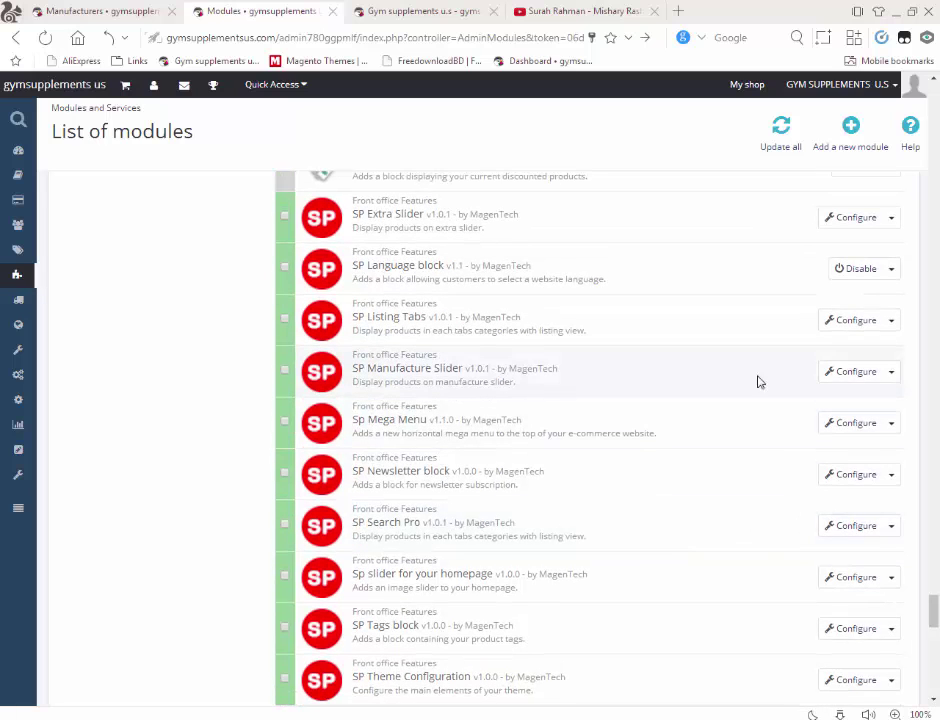
{"action": "left_click", "coordinate": [850, 378]}
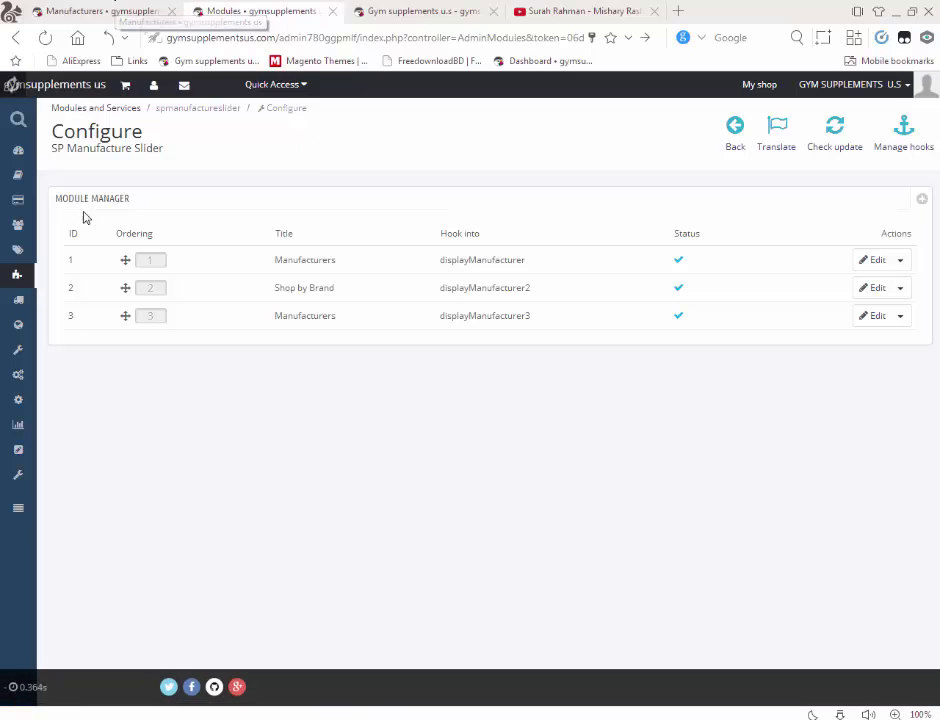
{"action": "left_click", "coordinate": [872, 260]}
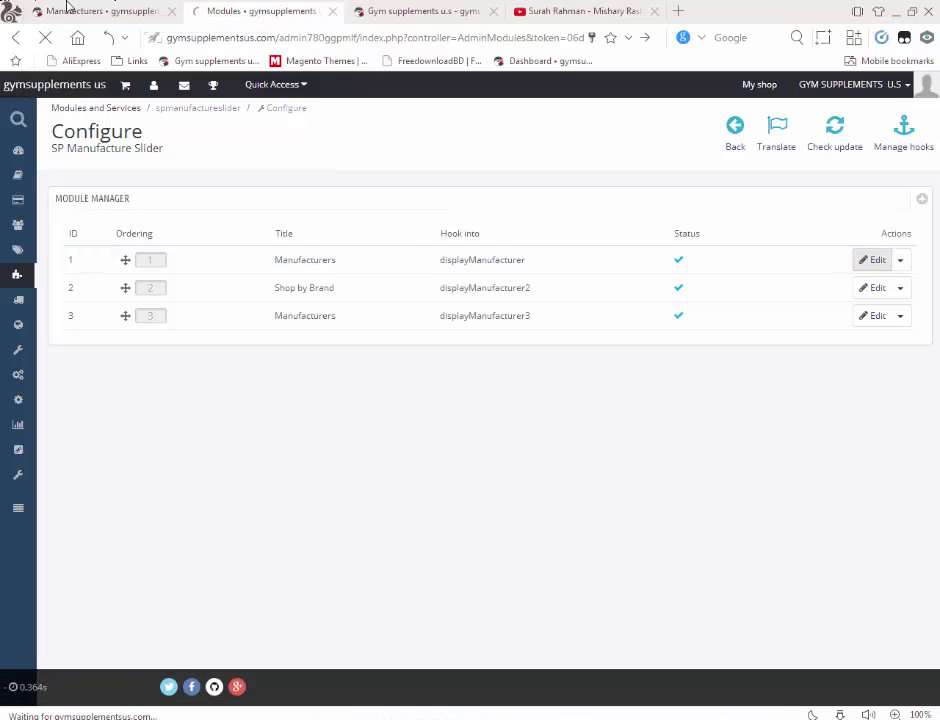
- Return to the Manufacturers list, start a new manufacturer and name it "aaa"
{"action": "left_click", "coordinate": [69, 10]}
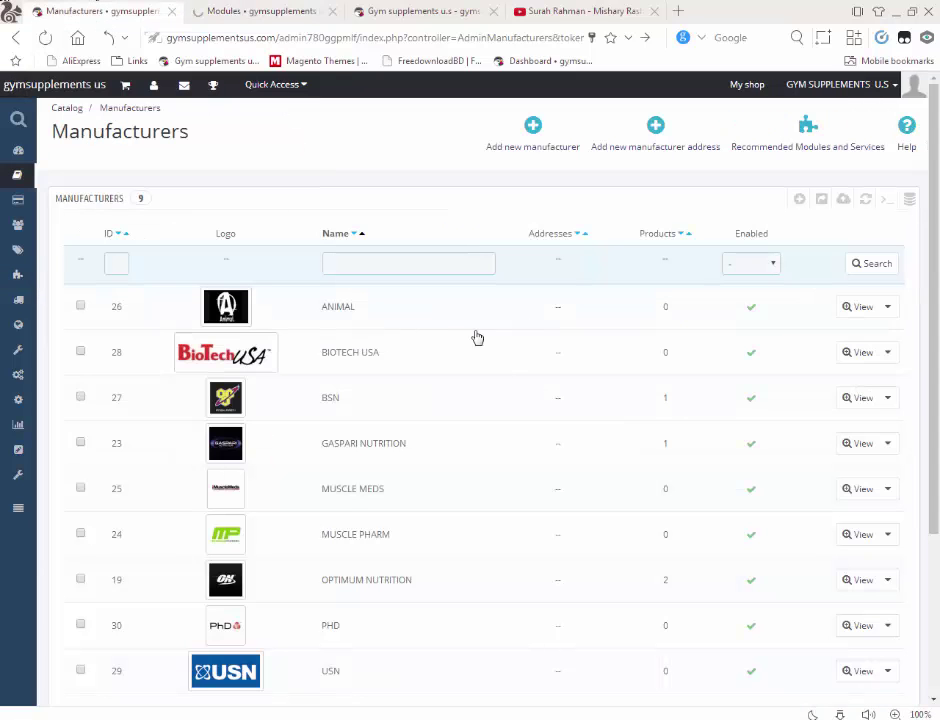
{"action": "left_click", "coordinate": [801, 204]}
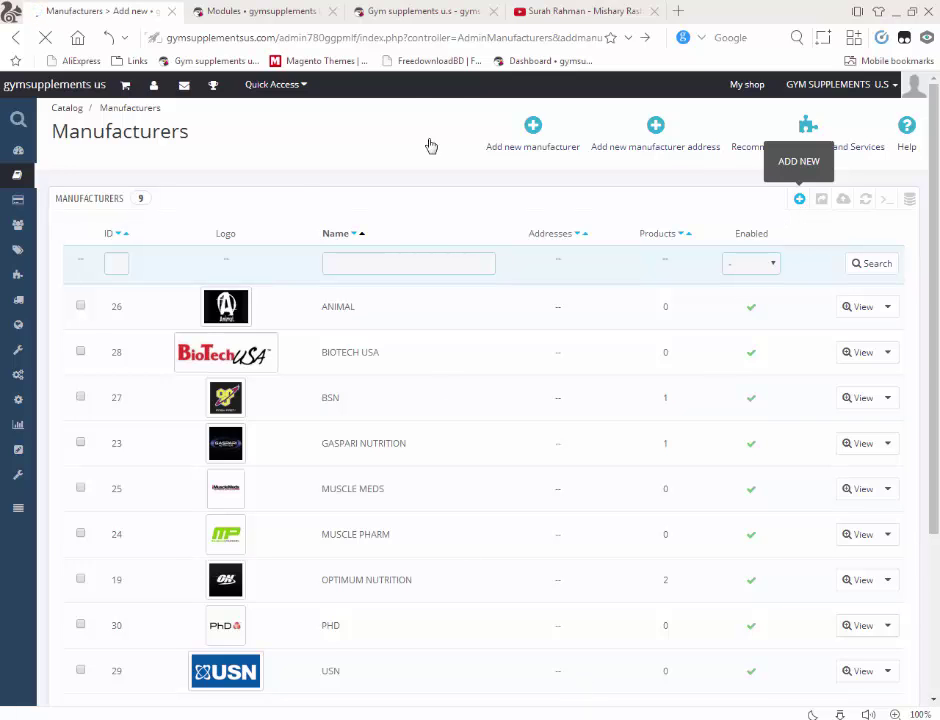
{"action": "left_click", "coordinate": [444, 9]}
{"action": "left_click", "coordinate": [226, 7]}
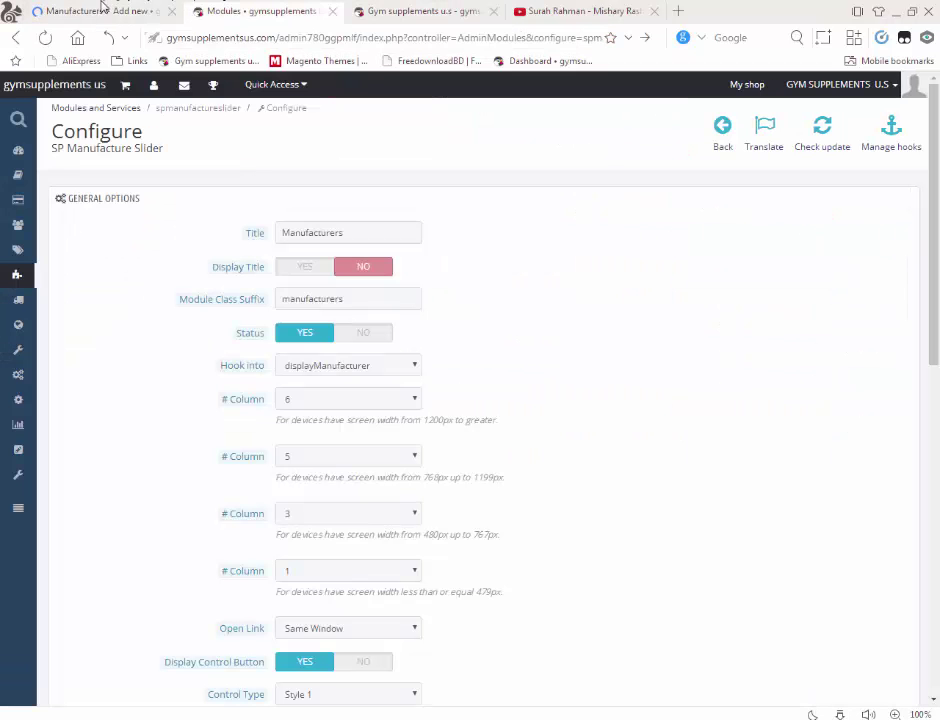
{"action": "left_click", "coordinate": [105, 9]}
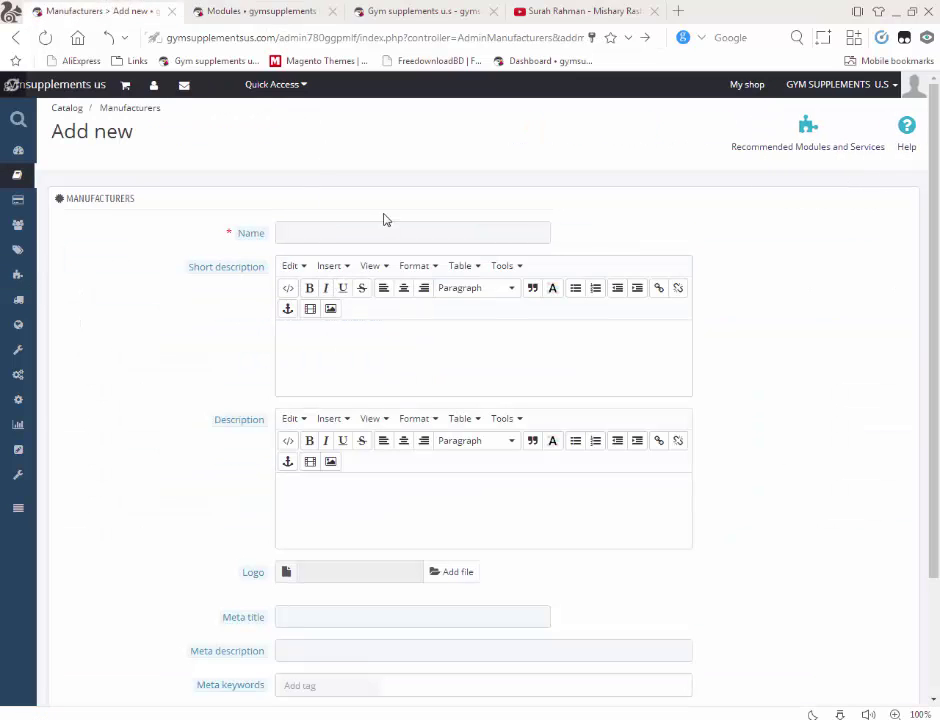
{"action": "type", "text": "aaa"}
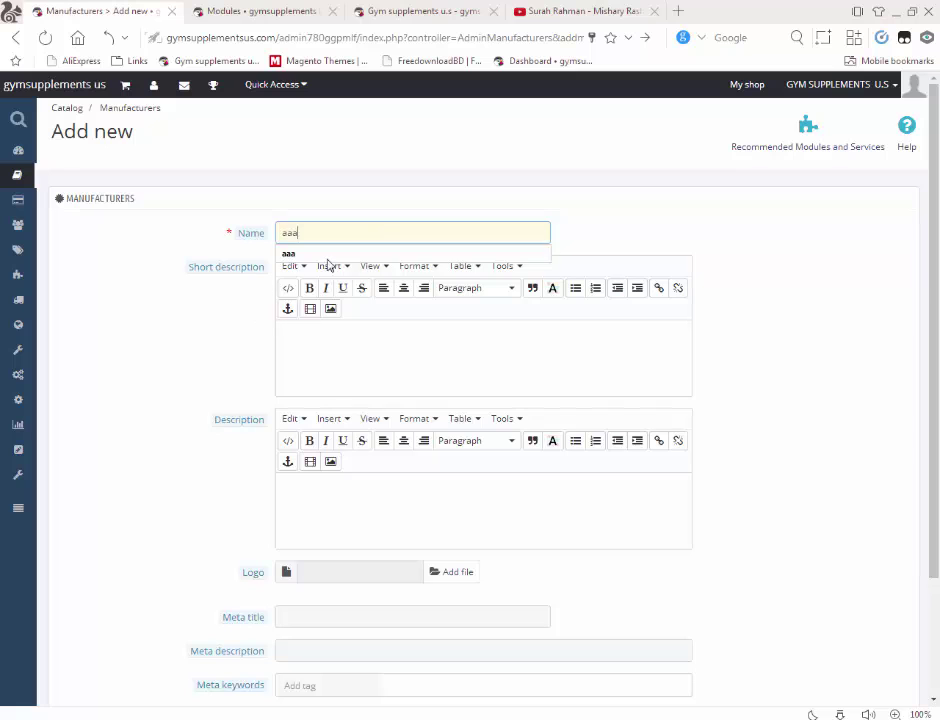
- Add Cadbury_logo.jpg as the new manufacturer's logo, enable the manufacturer and save it
{"action": "scroll", "coordinate": [269, 403], "scroll_direction": "down", "scroll_amount": 3}
{"action": "left_click", "coordinate": [455, 428]}
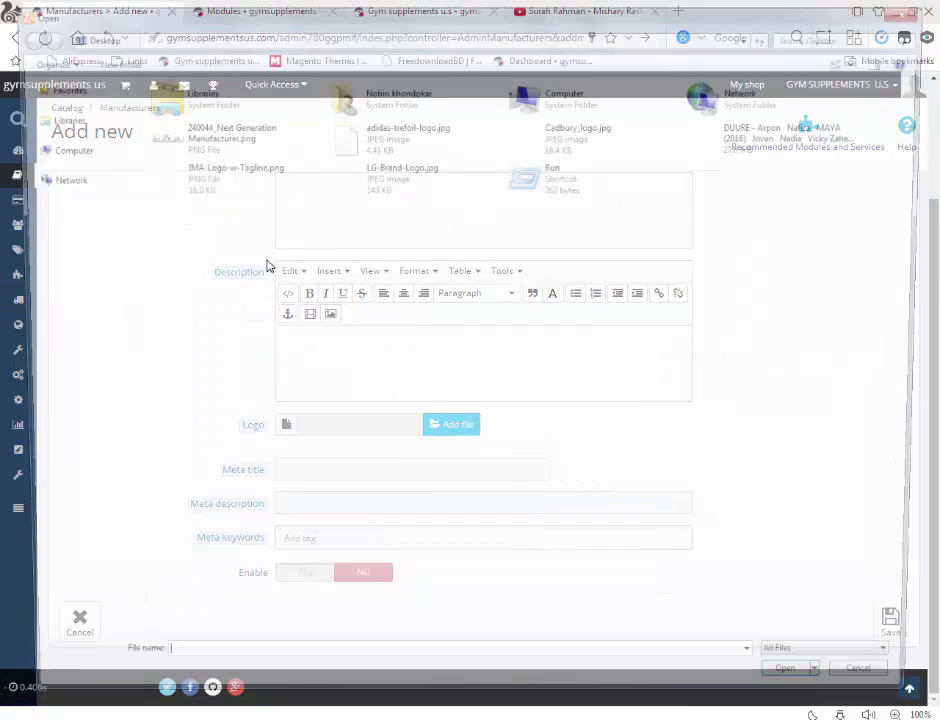
{"action": "double_click", "coordinate": [618, 132]}
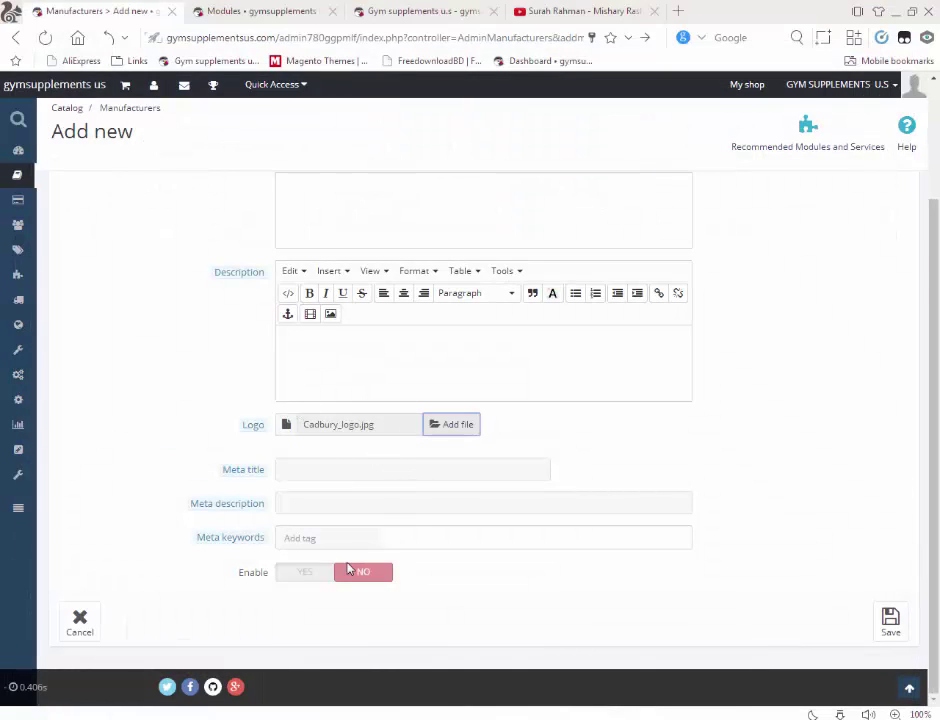
{"action": "left_click", "coordinate": [318, 573]}
{"action": "left_click", "coordinate": [890, 620]}
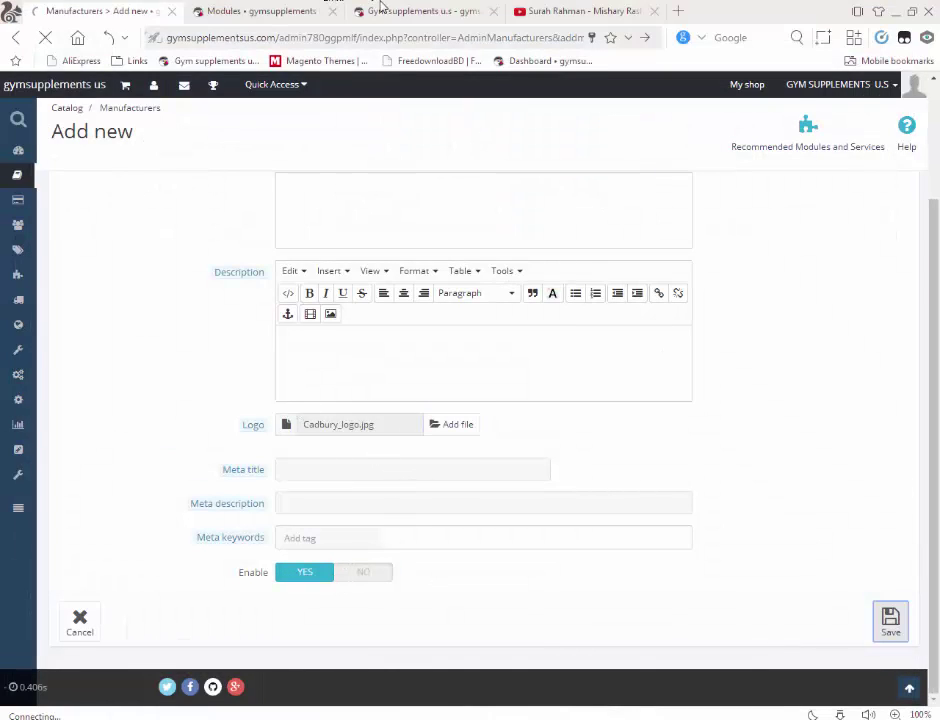
- Switch to the storefront home page and reload it to refresh the manufacturer logo slider
{"action": "left_click", "coordinate": [255, 10]}
{"action": "key", "text": "ctrl+Tab"}
{"action": "left_click", "coordinate": [45, 40]}
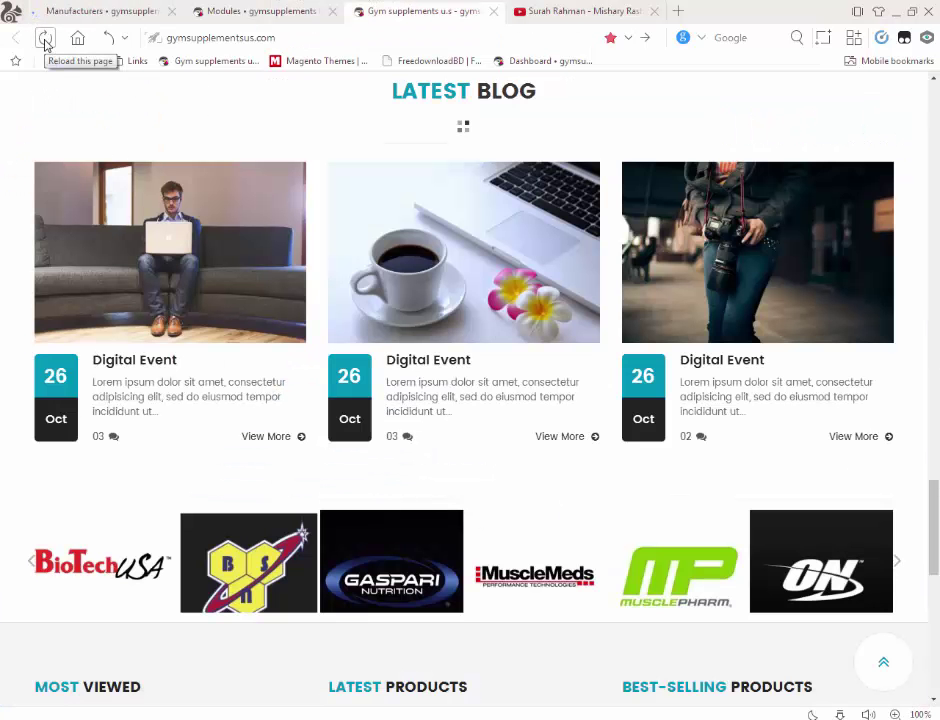
{"action": "left_click", "coordinate": [45, 42]}
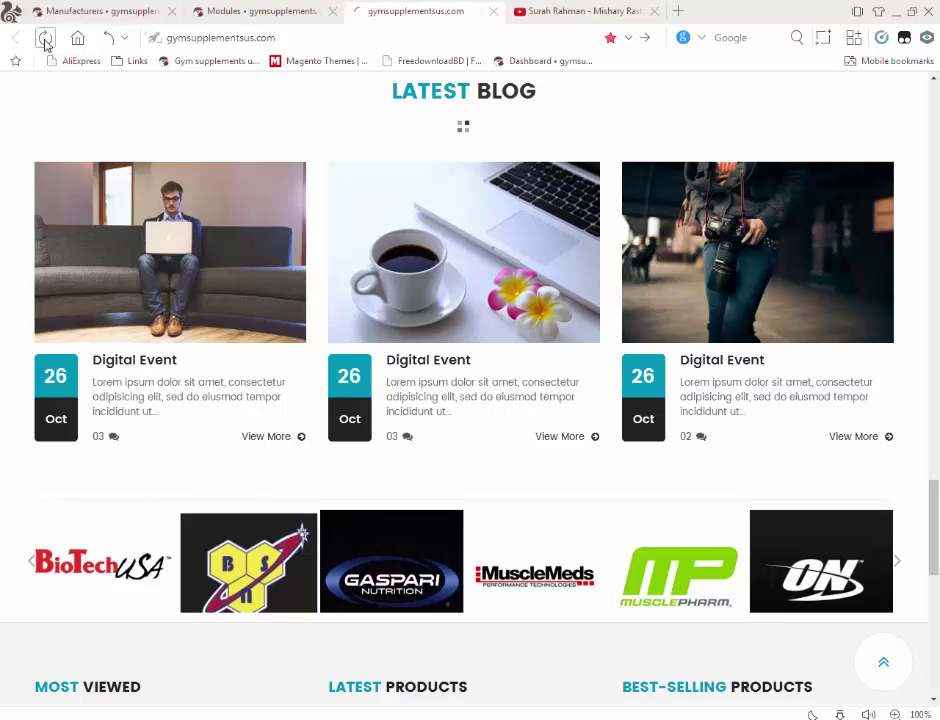
- Go back to the Manufacturers list and check its entries for the newly added manufacturer
{"action": "left_click", "coordinate": [85, 10]}
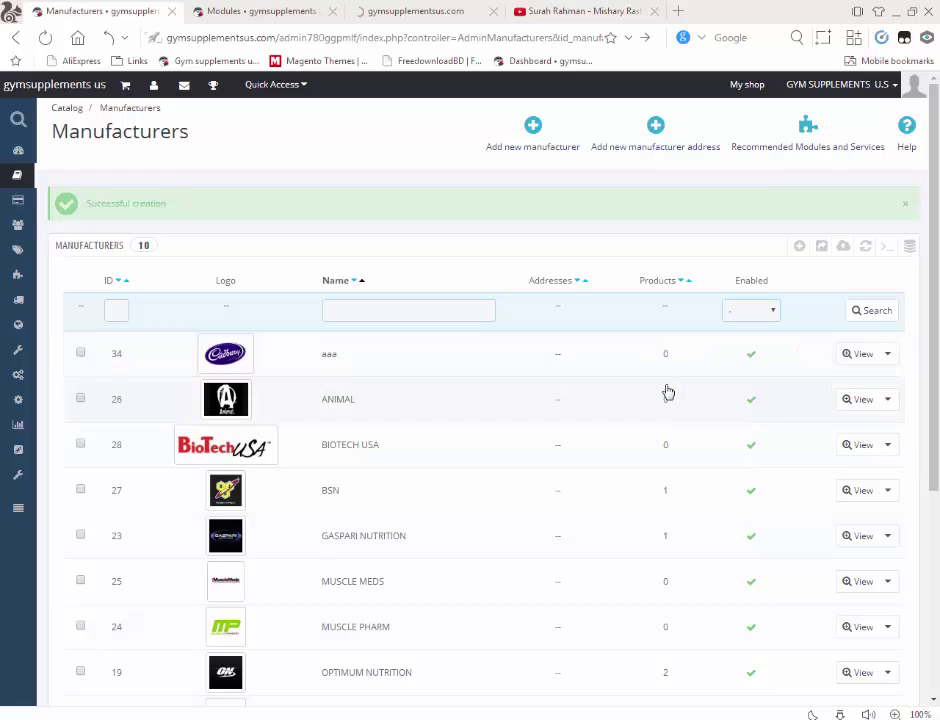
{"action": "scroll", "coordinate": [666, 390], "scroll_direction": "down", "scroll_amount": 3}
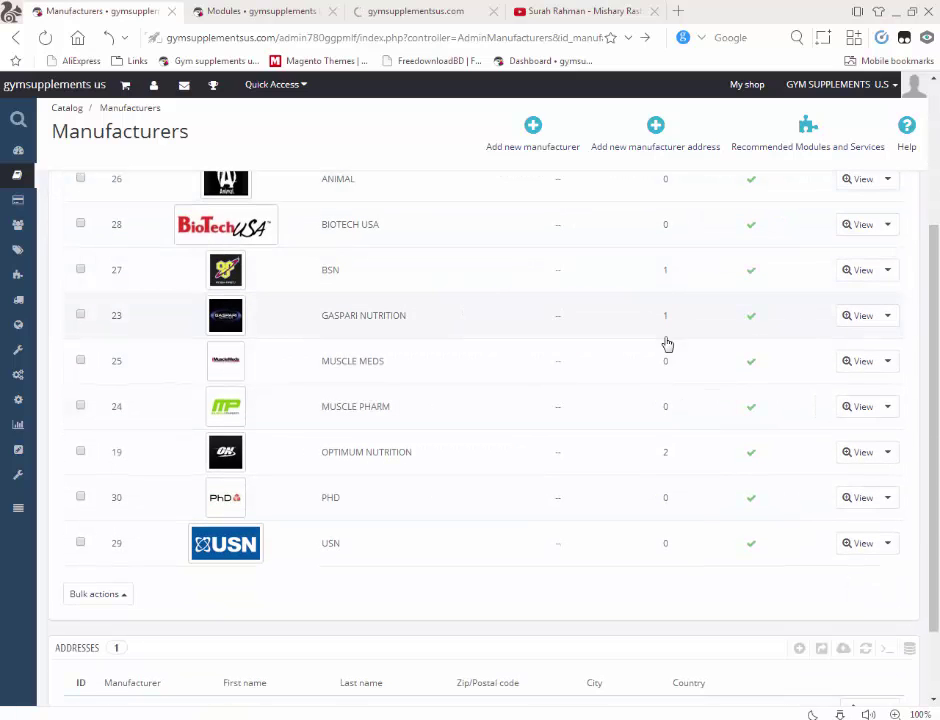
{"action": "scroll", "coordinate": [673, 281], "scroll_direction": "up", "scroll_amount": 3}
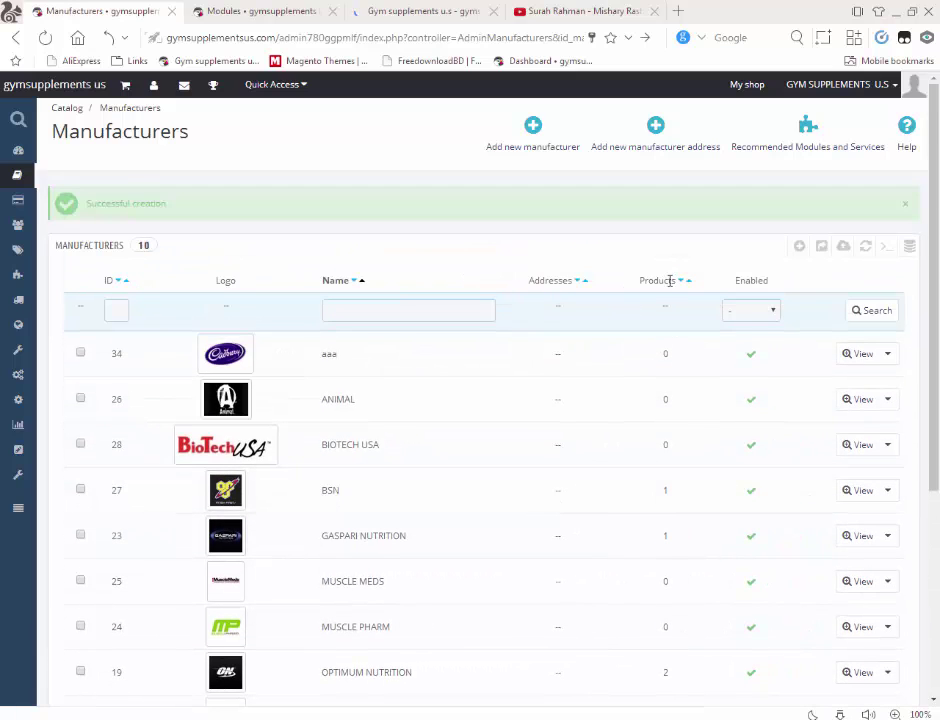
- Switch to the storefront home page and browse the manufacturer logo slider for the new manufacturer's logo
{"action": "left_click", "coordinate": [345, 11]}
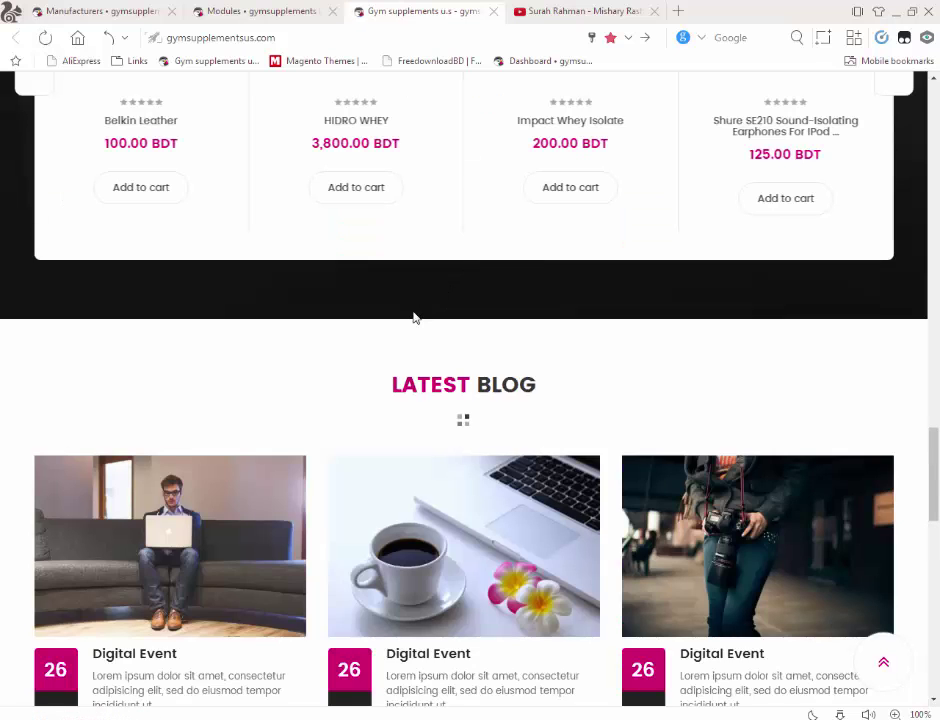
{"action": "scroll", "coordinate": [415, 317], "scroll_direction": "down", "scroll_amount": 5}
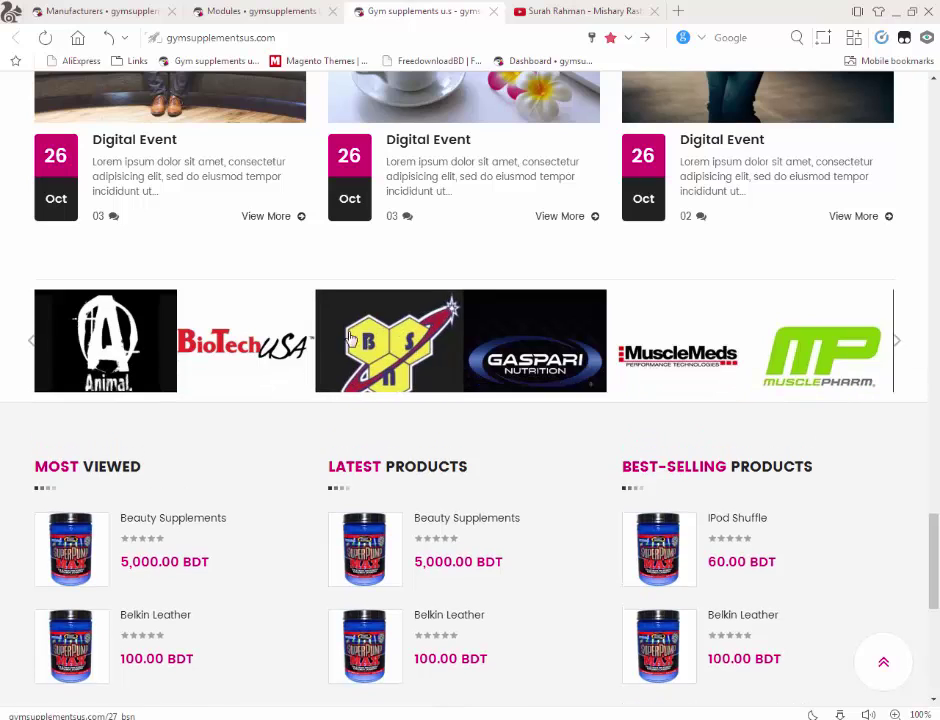
{"action": "left_click", "coordinate": [33, 345]}
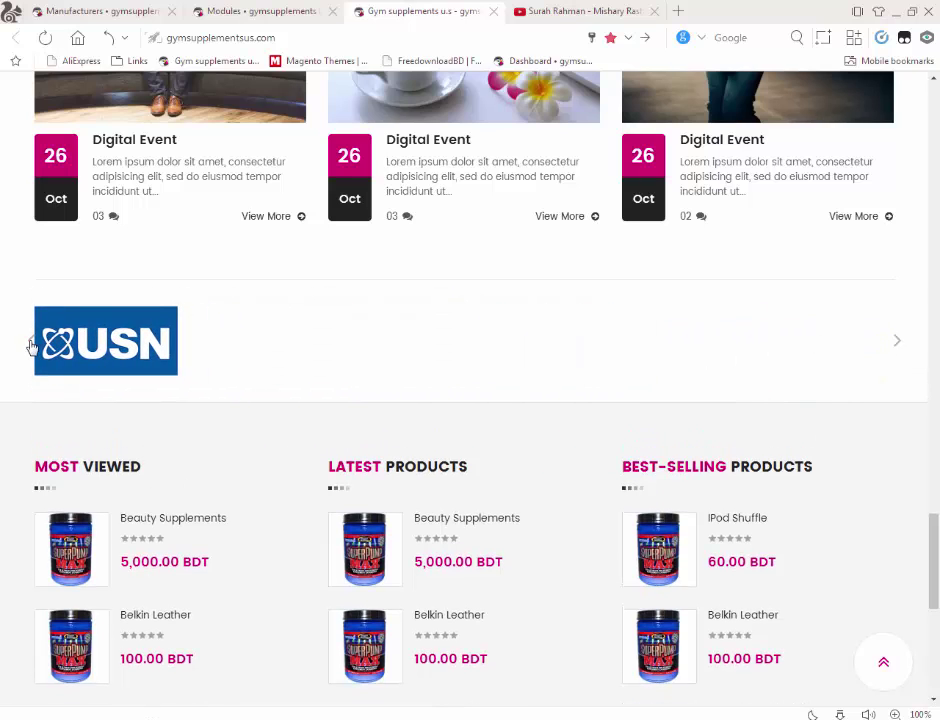
{"action": "left_click", "coordinate": [30, 345]}
{"action": "left_click", "coordinate": [30, 345]}
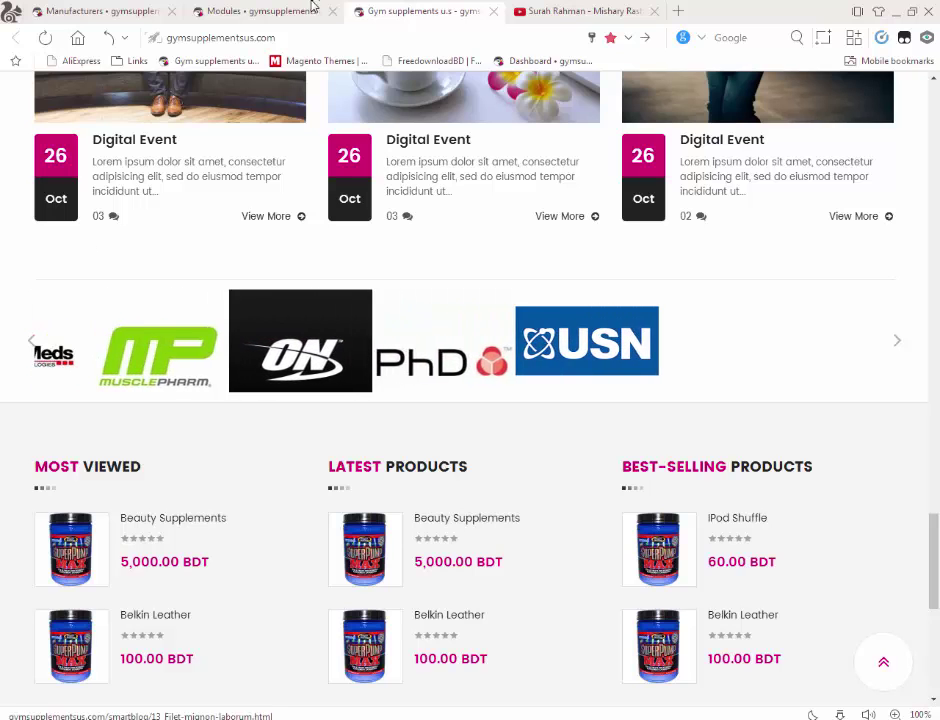
- Go to the SP Manufacture Slider configuration, check the Select Manufacturer list for the new manufacturer and reload the page
{"action": "left_click", "coordinate": [247, 8]}
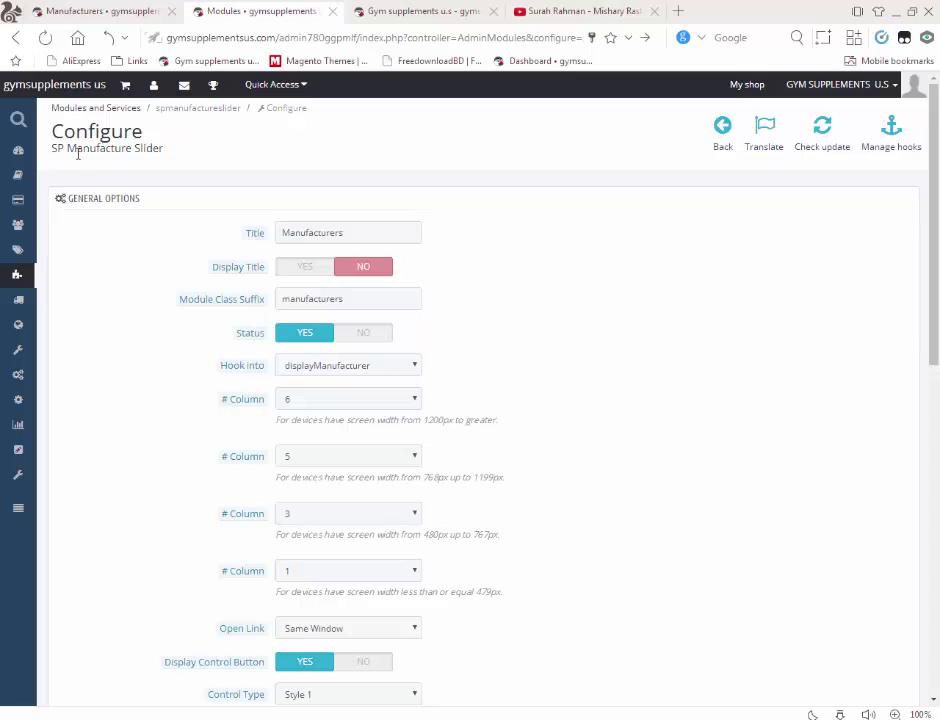
{"action": "left_click_drag", "start_coordinate": [78, 152], "coordinate": [52, 125]}
{"action": "left_click", "coordinate": [152, 207]}
{"action": "left_click_drag", "start_coordinate": [82, 204], "coordinate": [111, 241]}
{"action": "scroll", "coordinate": [144, 259], "scroll_direction": "down", "scroll_amount": 5}
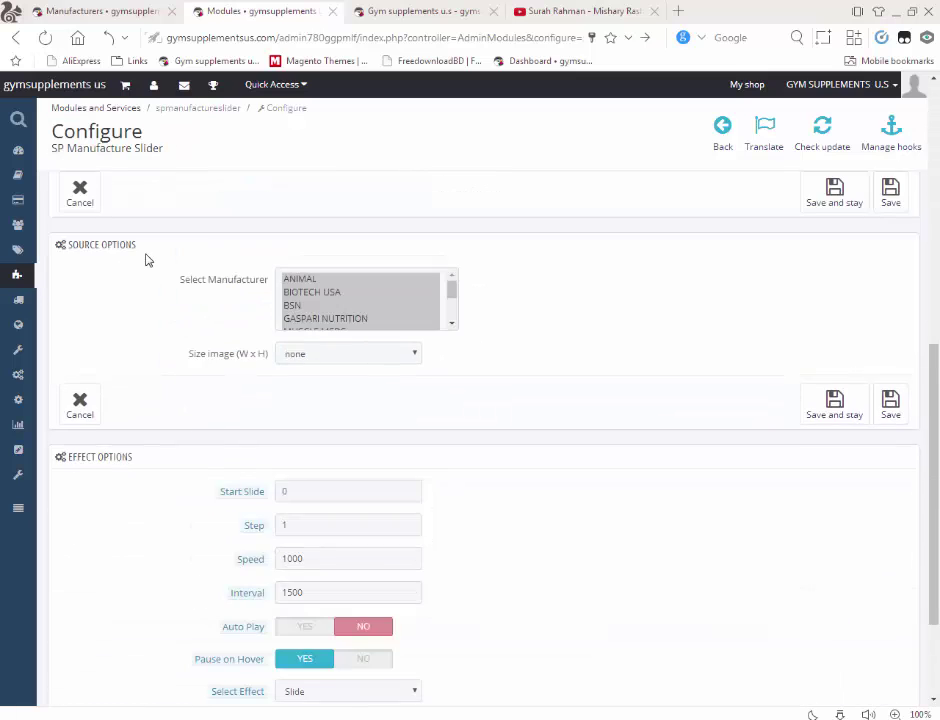
{"action": "left_click", "coordinate": [452, 296]}
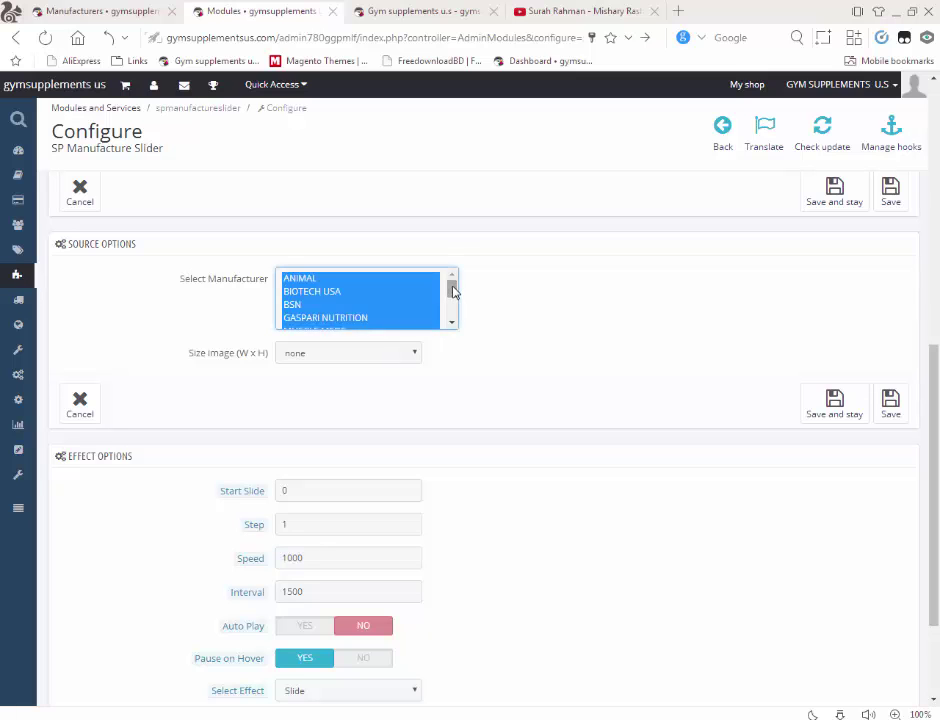
{"action": "left_click_drag", "start_coordinate": [452, 290], "coordinate": [432, 277]}
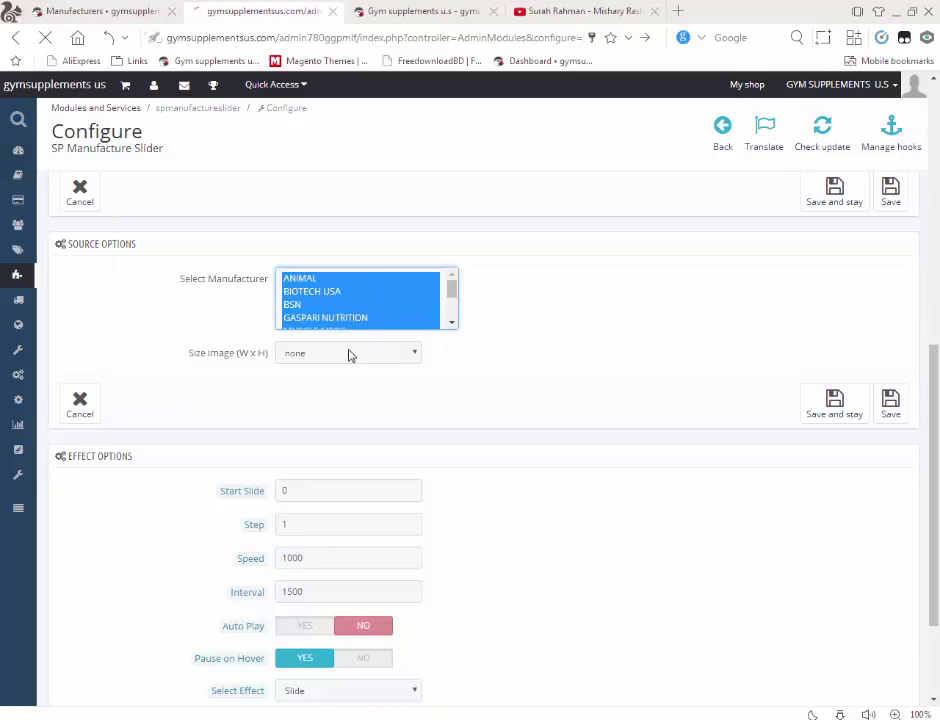
{"action": "left_click", "coordinate": [638, 345]}
{"action": "scroll", "coordinate": [640, 356], "scroll_direction": "up", "scroll_amount": 2}
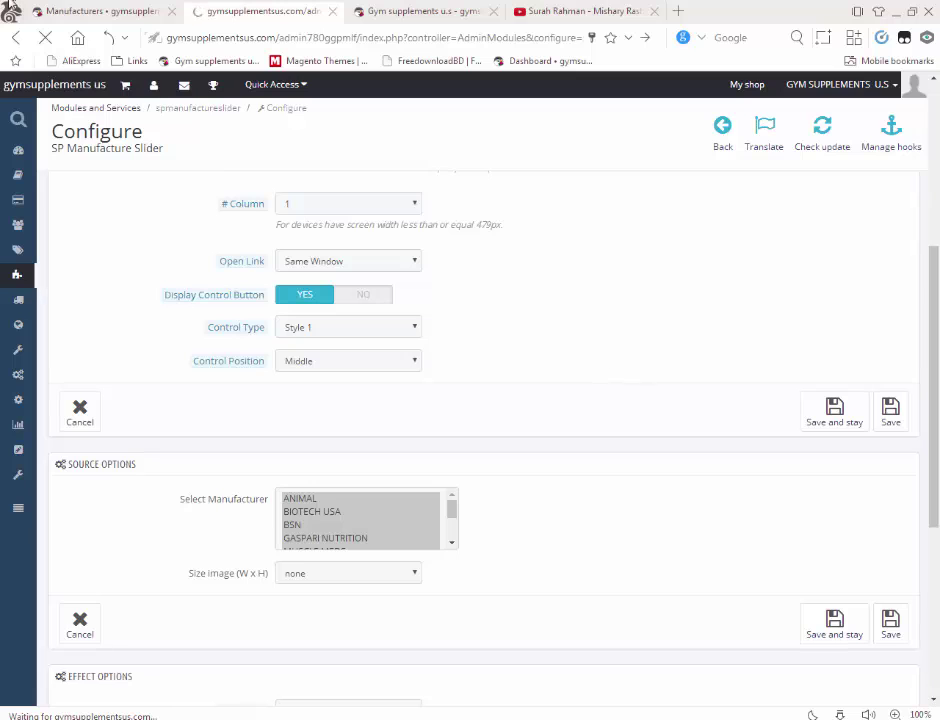
- Compare the Manufacturers list with the slider module's Select Manufacturer list and the storefront's logo slider
{"action": "left_click", "coordinate": [12, 10]}
{"action": "left_click", "coordinate": [107, 17]}
{"action": "left_click", "coordinate": [120, 17]}
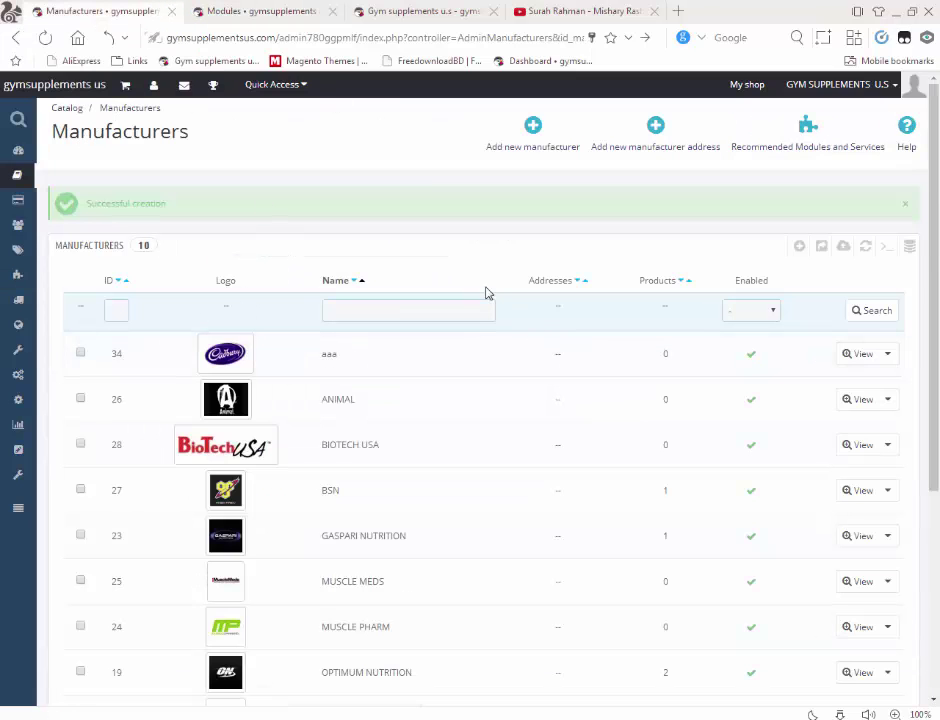
{"action": "left_click", "coordinate": [272, 10]}
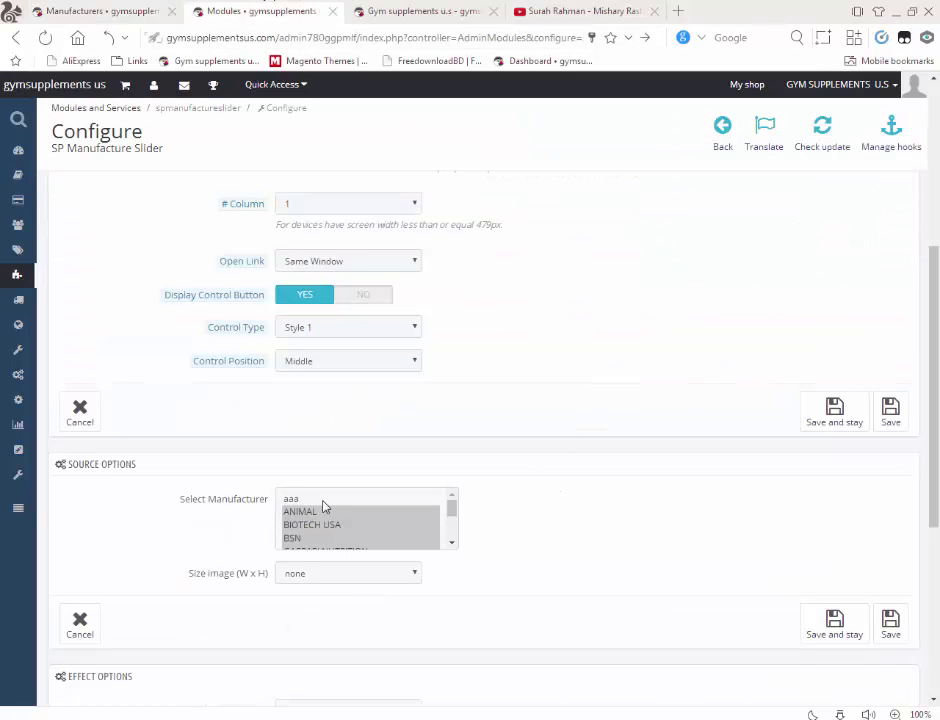
{"action": "left_click_drag", "start_coordinate": [449, 515], "coordinate": [451, 527]}
{"action": "left_click", "coordinate": [420, 14]}
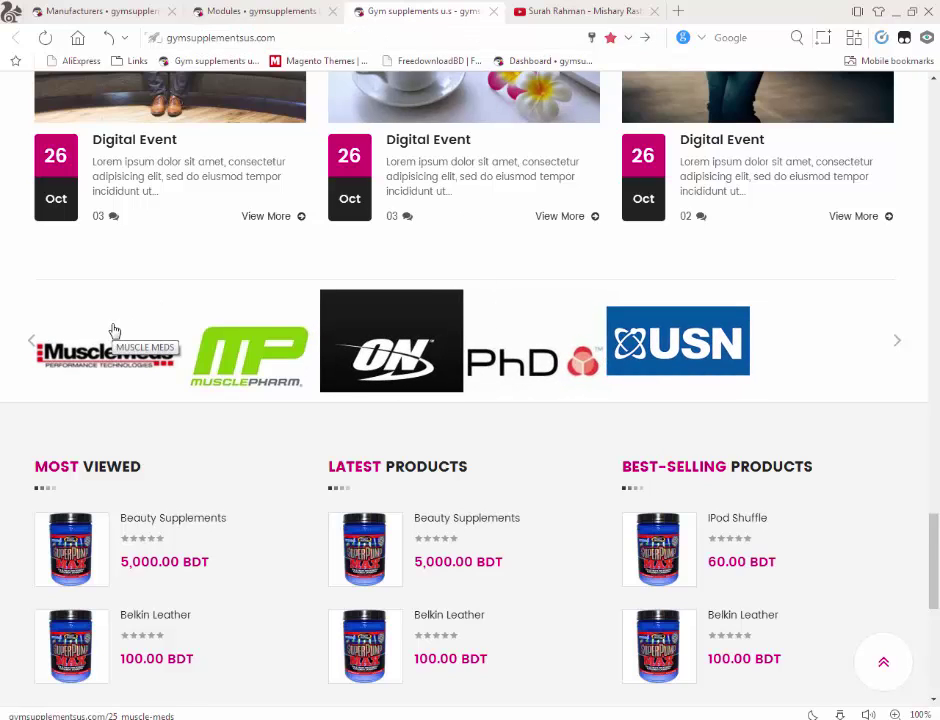
{"action": "left_click", "coordinate": [215, 11]}
{"action": "left_click", "coordinate": [107, 12]}
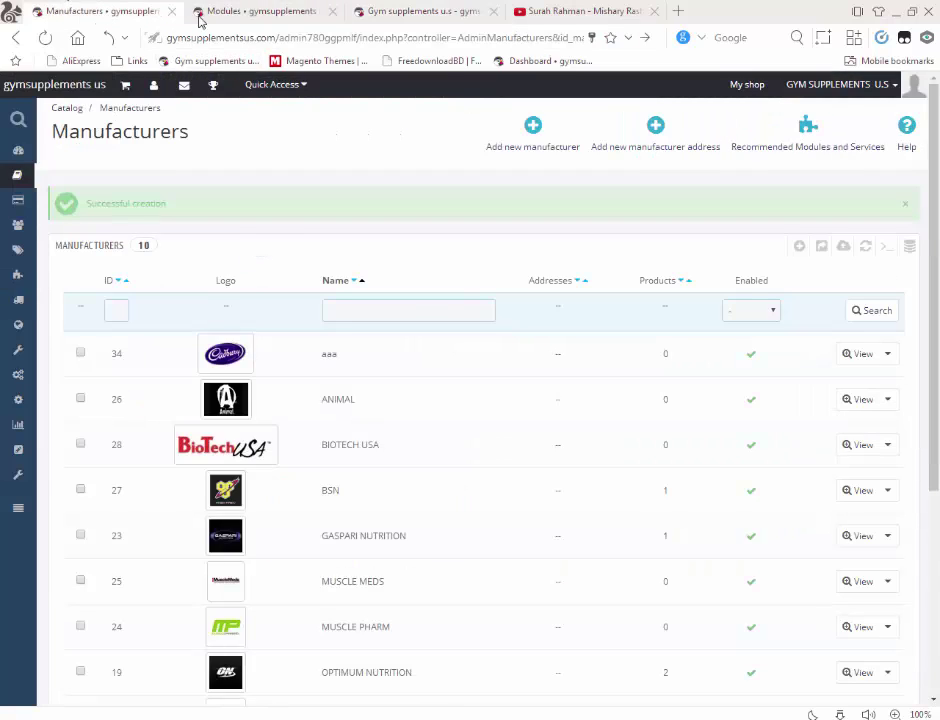
- Add "aaa" to the selected manufacturers in the SP Manufacture Slider source options, keeping the others selected, and save while staying on the page
{"action": "left_click", "coordinate": [228, 12]}
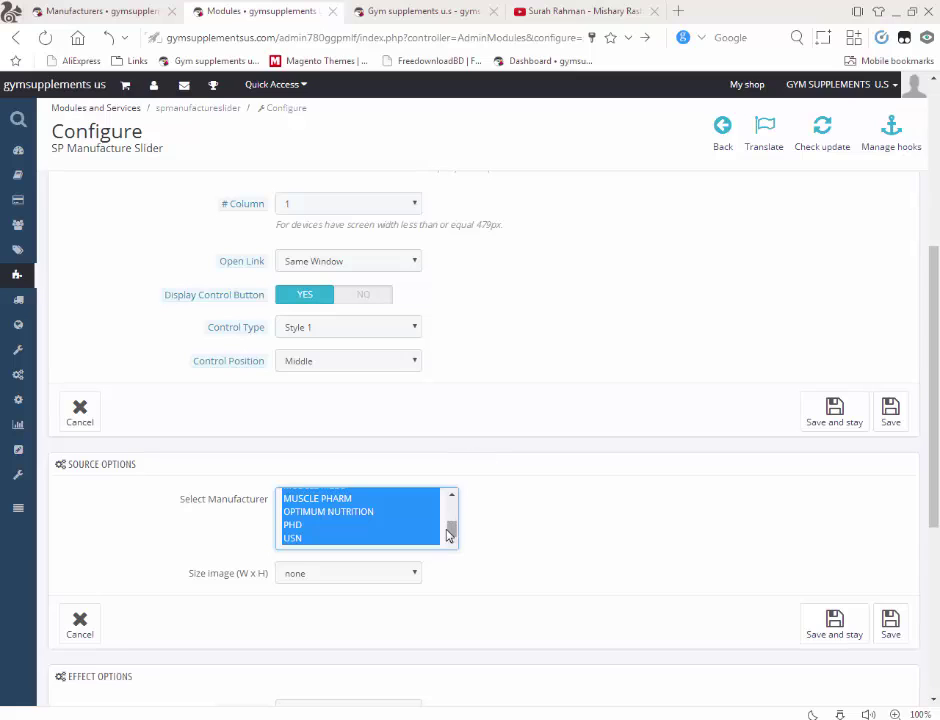
{"action": "left_click_drag", "start_coordinate": [451, 528], "coordinate": [451, 503]}
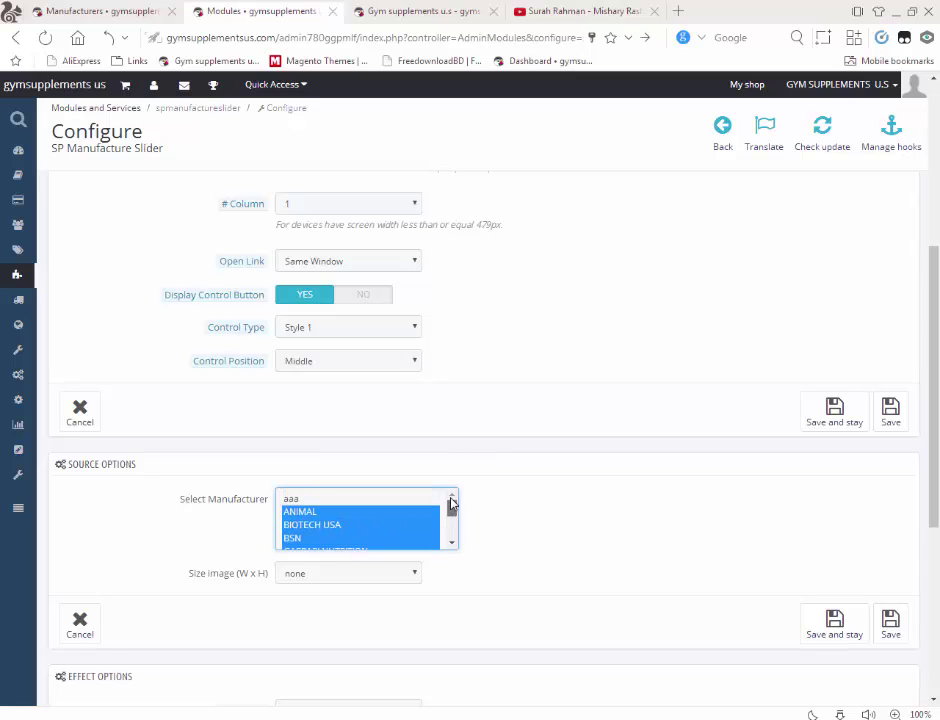
{"action": "left_click", "coordinate": [314, 502], "text": "ctrl"}
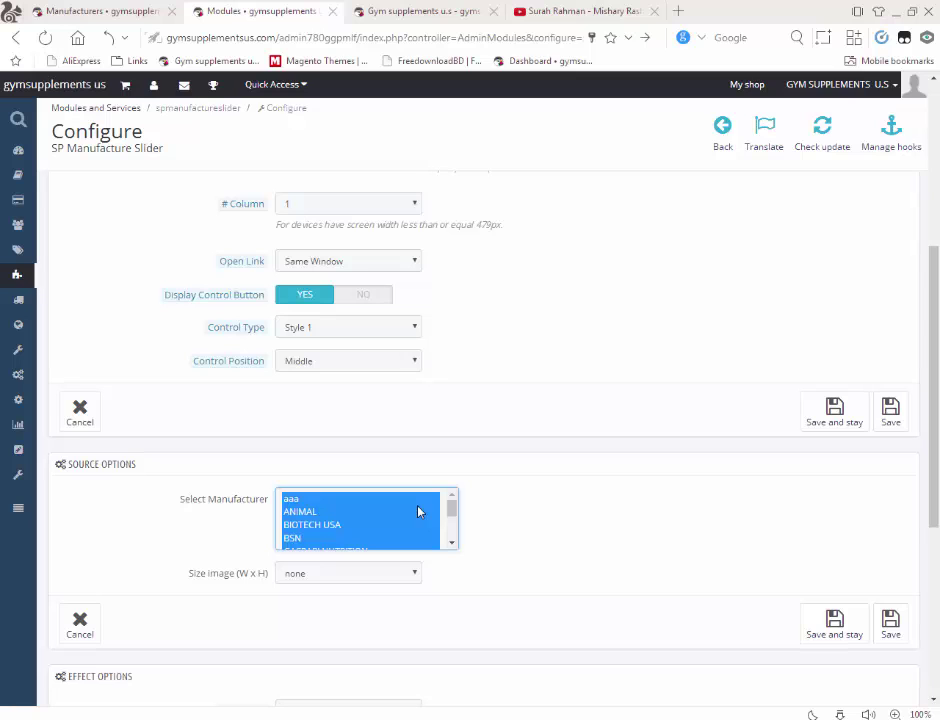
{"action": "left_click", "coordinate": [848, 634]}
- Review the slider's effect options and look through the available effects without changing the current one
{"action": "scroll", "coordinate": [640, 543], "scroll_direction": "down", "scroll_amount": 4}
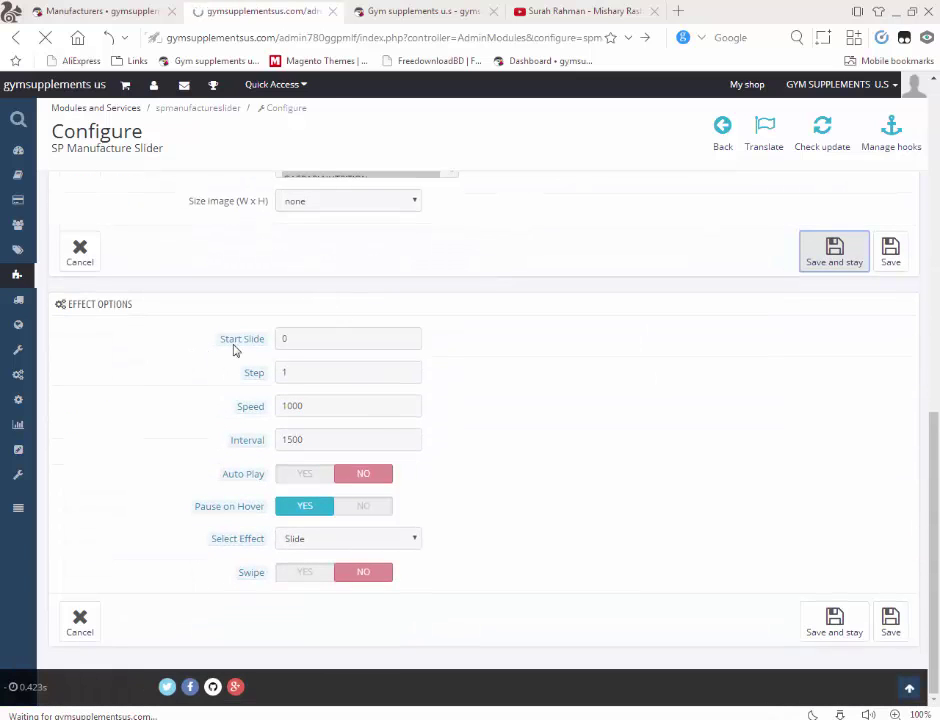
{"action": "scroll", "coordinate": [160, 420], "scroll_direction": "down", "scroll_amount": 2}
{"action": "scroll", "coordinate": [180, 450], "scroll_direction": "down", "scroll_amount": 10}
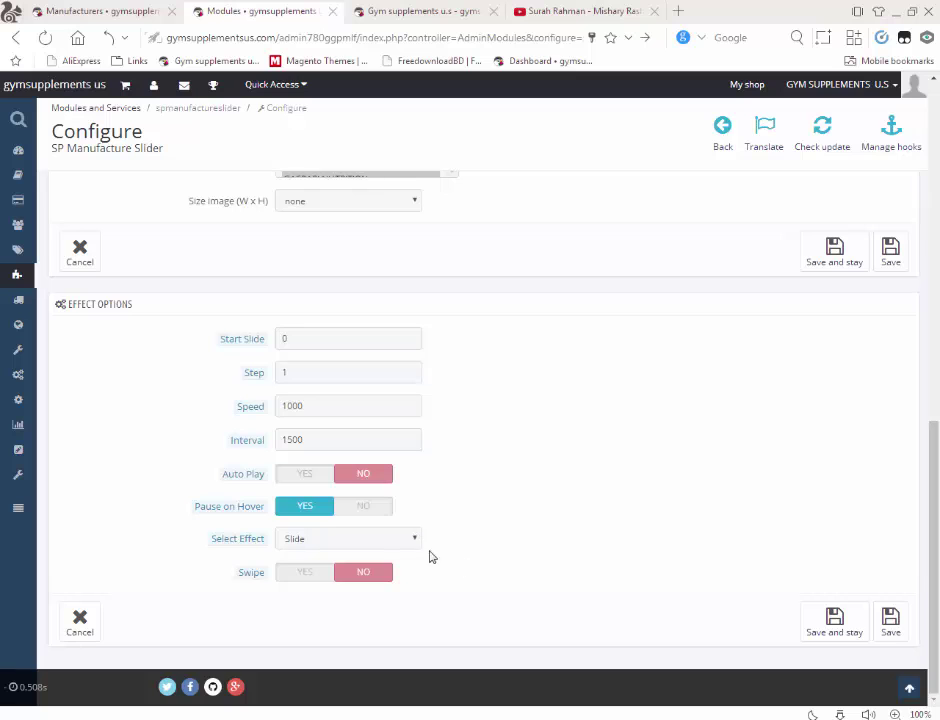
{"action": "scroll", "coordinate": [506, 487], "scroll_direction": "up", "scroll_amount": 1}
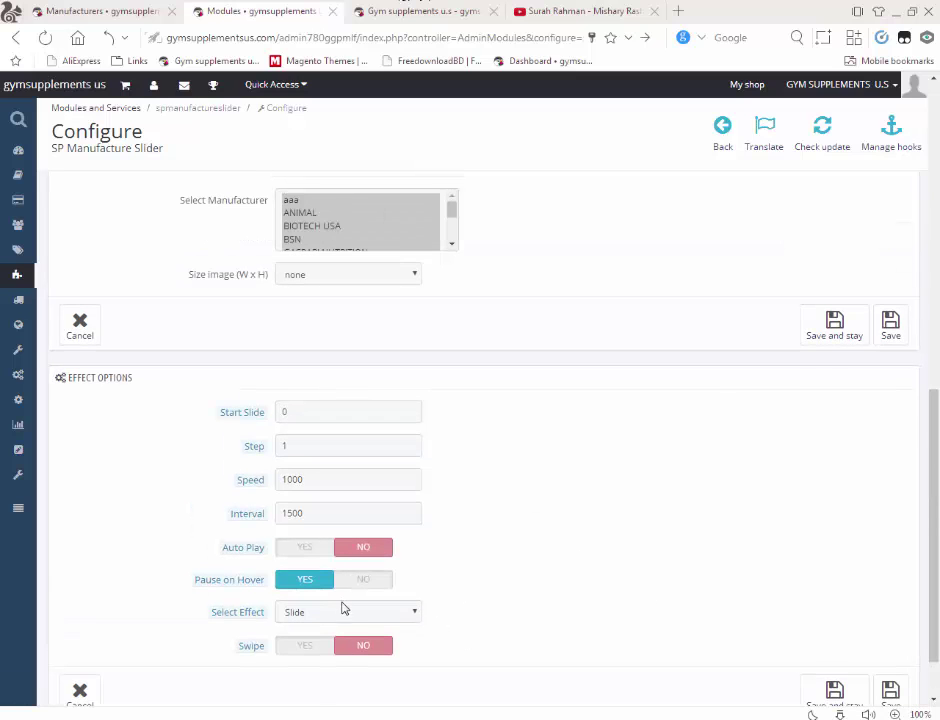
{"action": "left_click", "coordinate": [343, 610]}
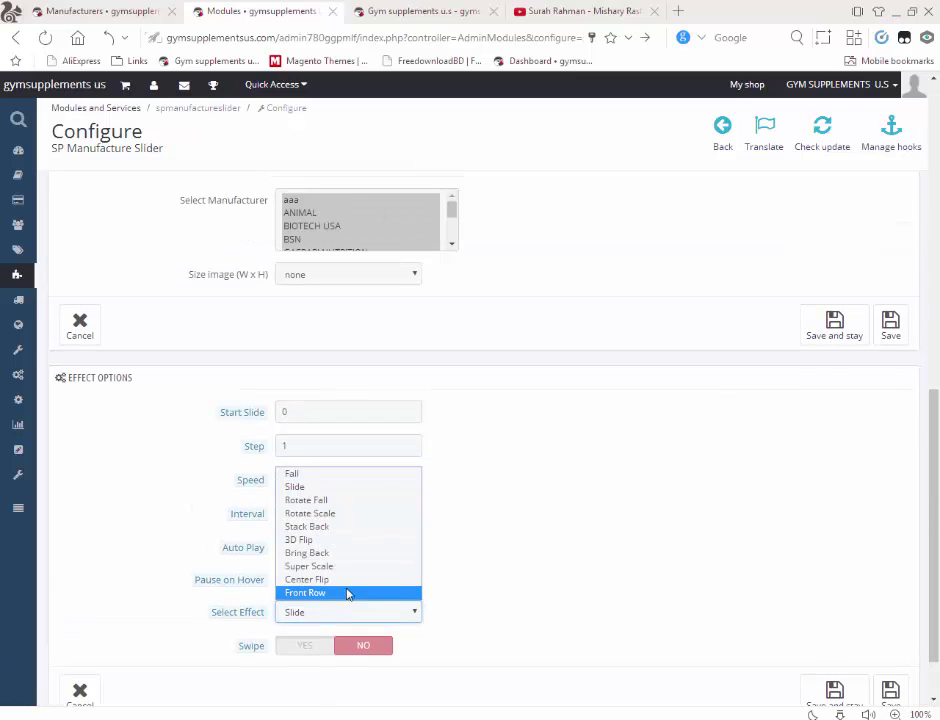
{"action": "left_click", "coordinate": [529, 590]}
- Reload the storefront home page and check the manufacturer slider for the Cadbury logo
{"action": "left_click", "coordinate": [397, 9]}
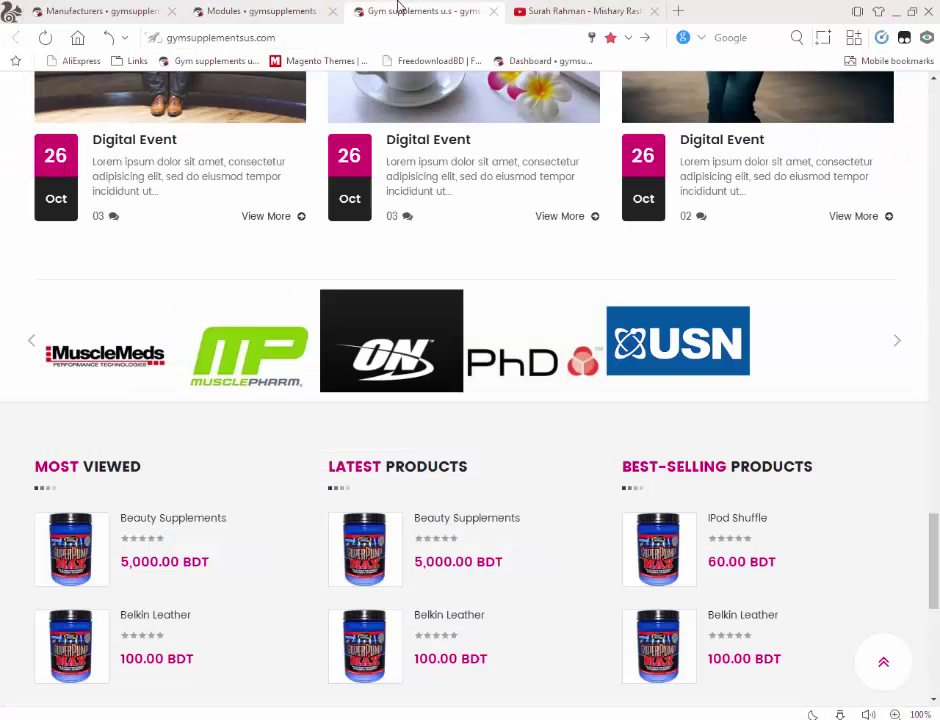
{"action": "left_click", "coordinate": [40, 42]}
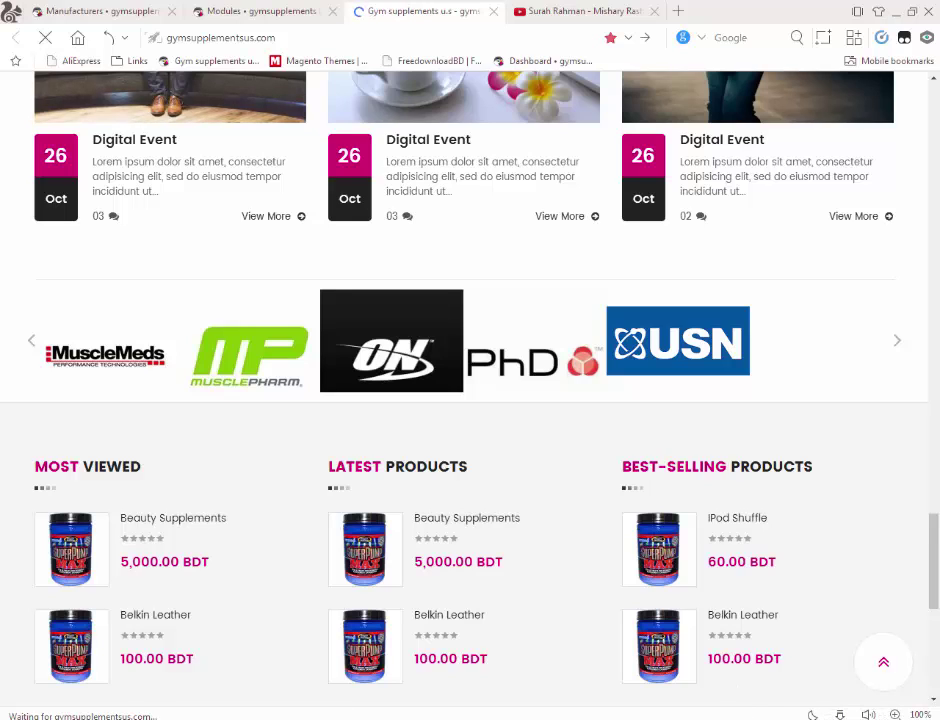
{"action": "mouse_move", "coordinate": [774, 714]}
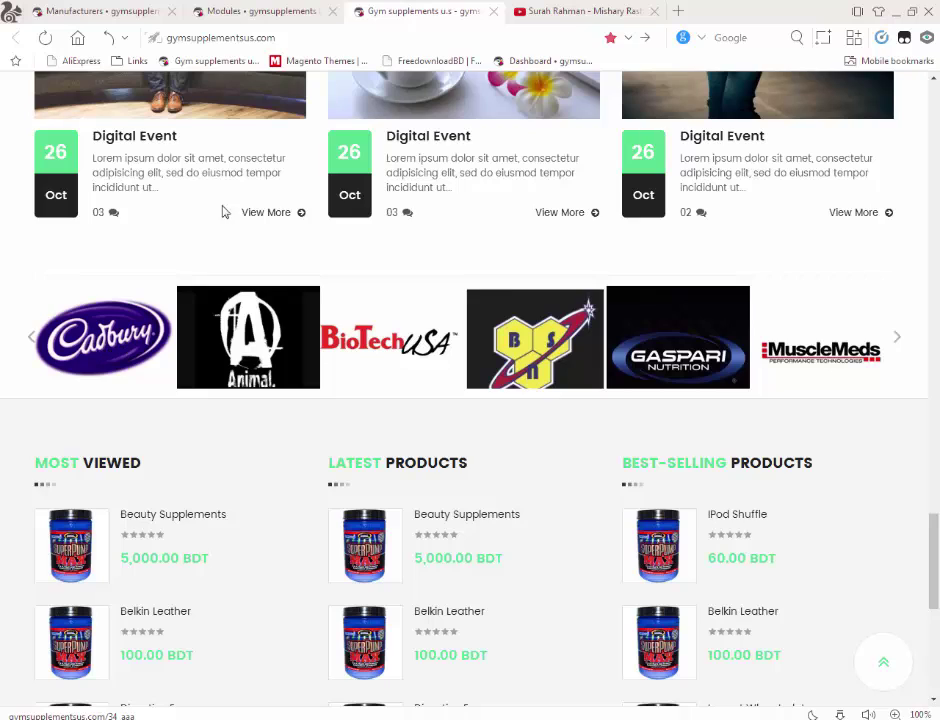
- Return to the SP Manufacture Slider configuration and review its selected manufacturers and effect options
{"action": "left_click", "coordinate": [286, 8]}
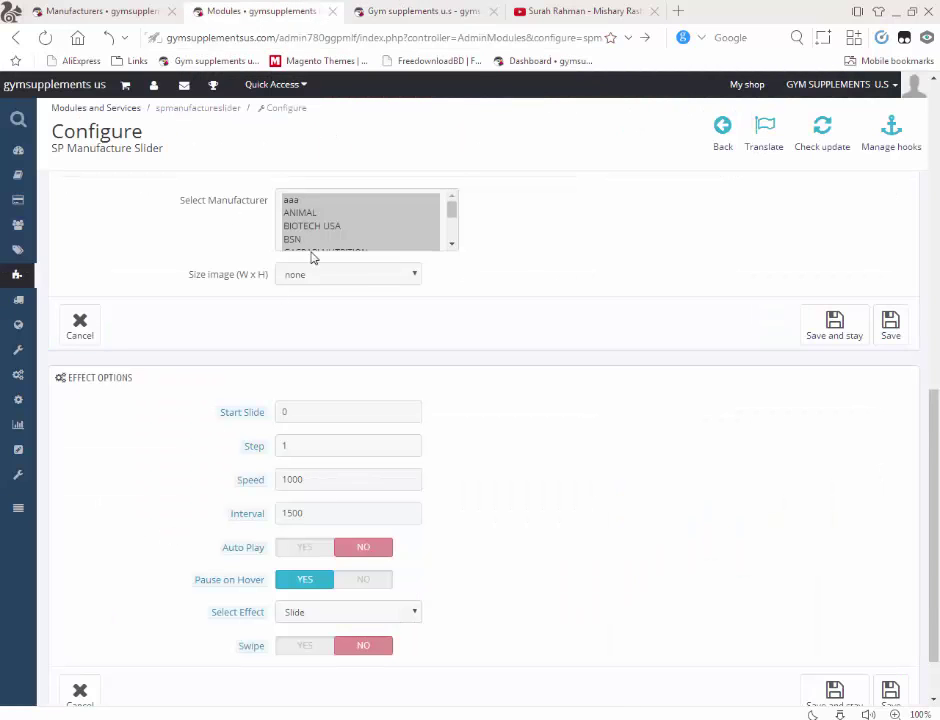
{"action": "left_click", "coordinate": [452, 211]}
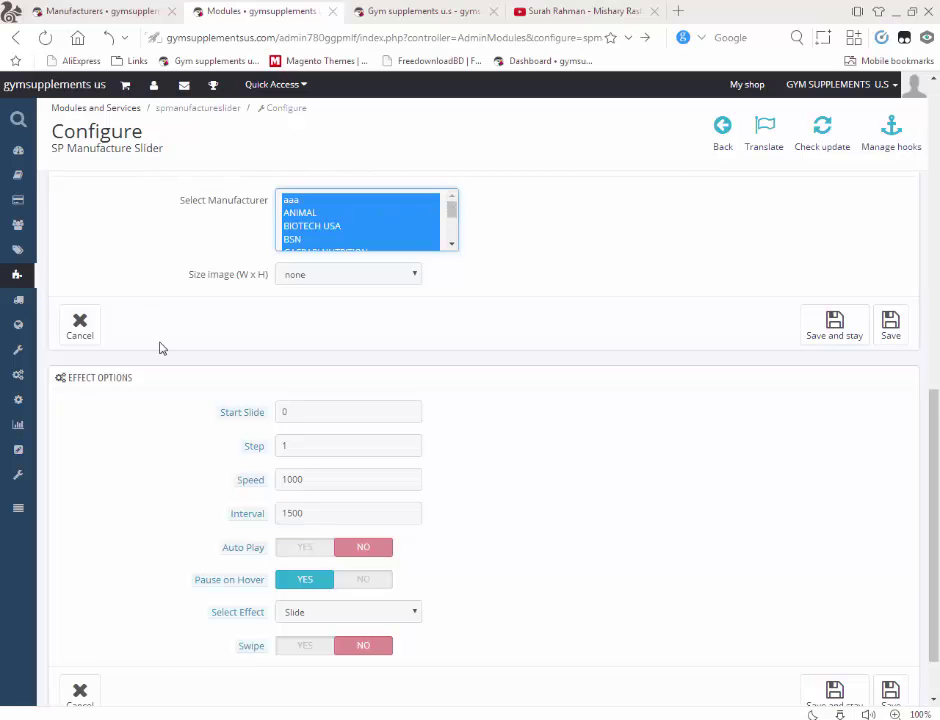
{"action": "scroll", "coordinate": [160, 347], "scroll_direction": "up", "scroll_amount": 1}
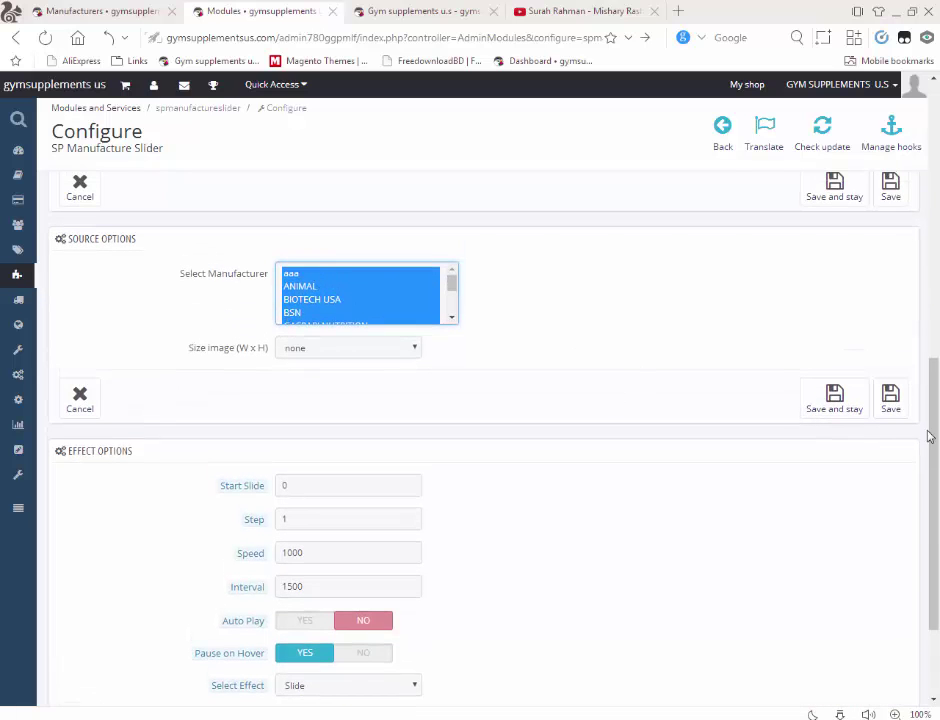
{"action": "scroll", "coordinate": [580, 494], "scroll_direction": "down", "scroll_amount": 2}
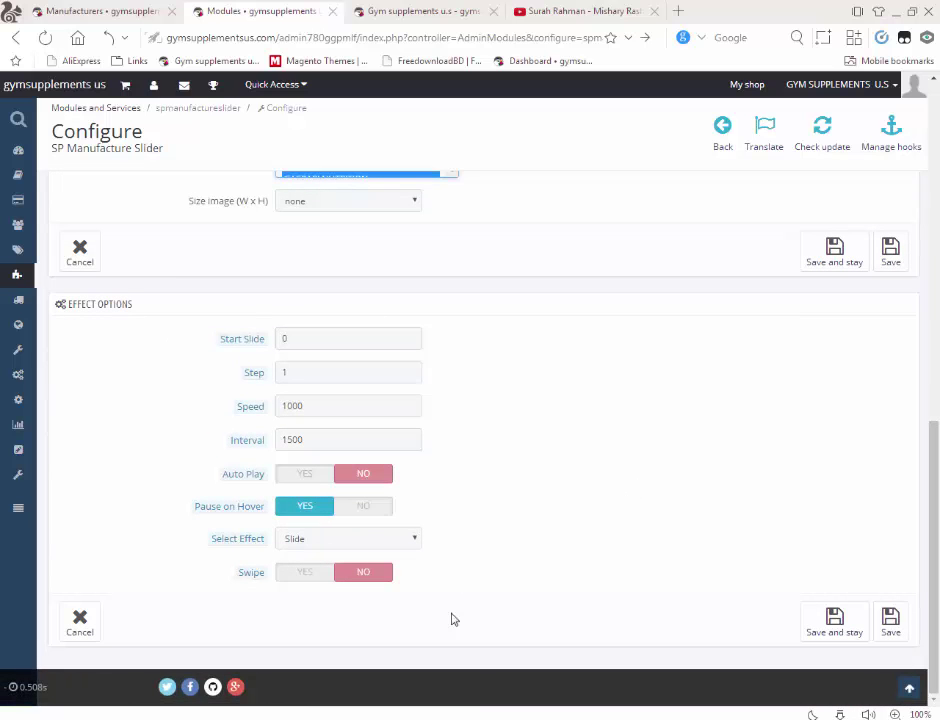